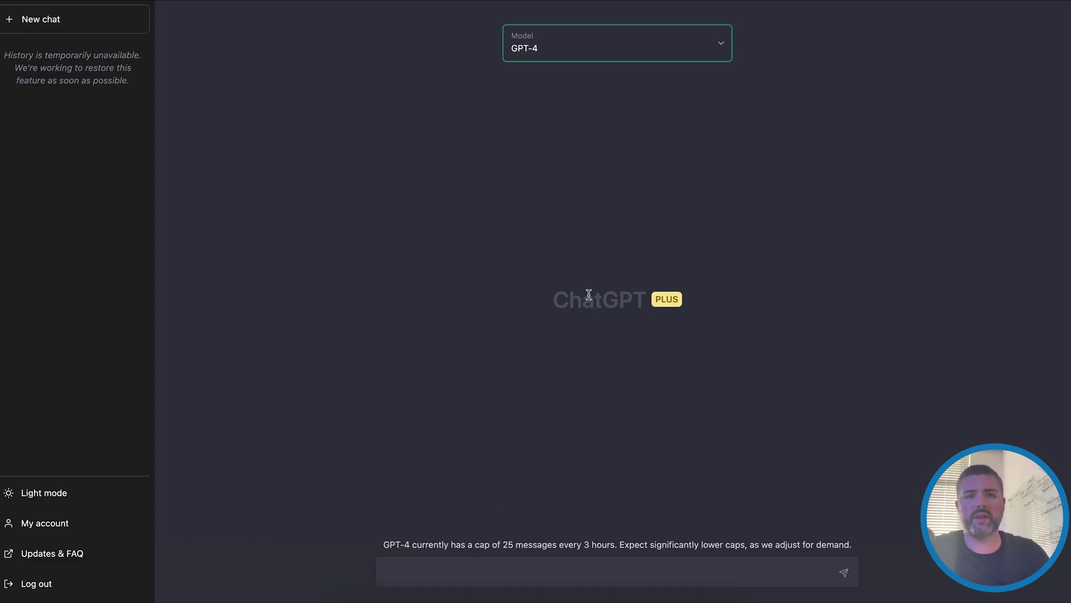
- Place the cursor in the new GPT-4 chat's message box to begin a prompt
click(502, 577)
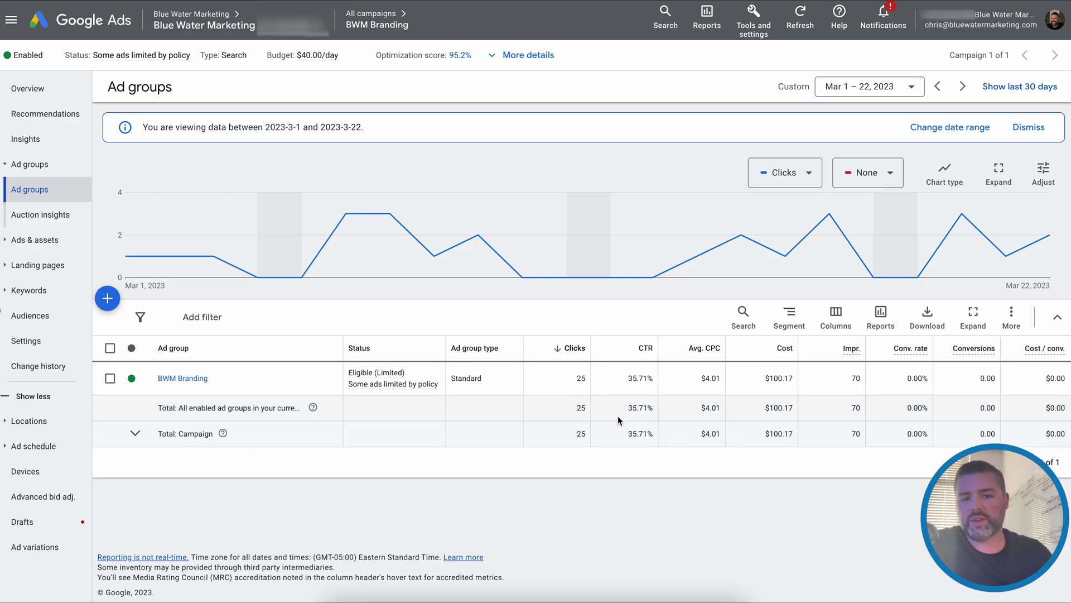
- Add the Impr. (Abs. Top) % and Impr. (Top) % columns, then highlight the 94.20% and 98.55% values
click(836, 316)
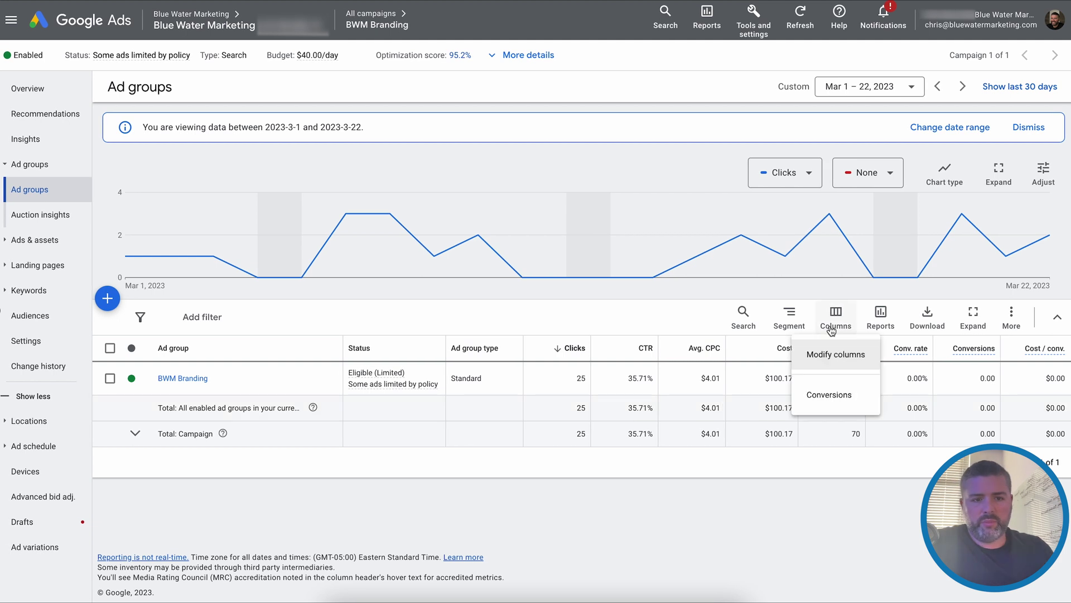
click(829, 355)
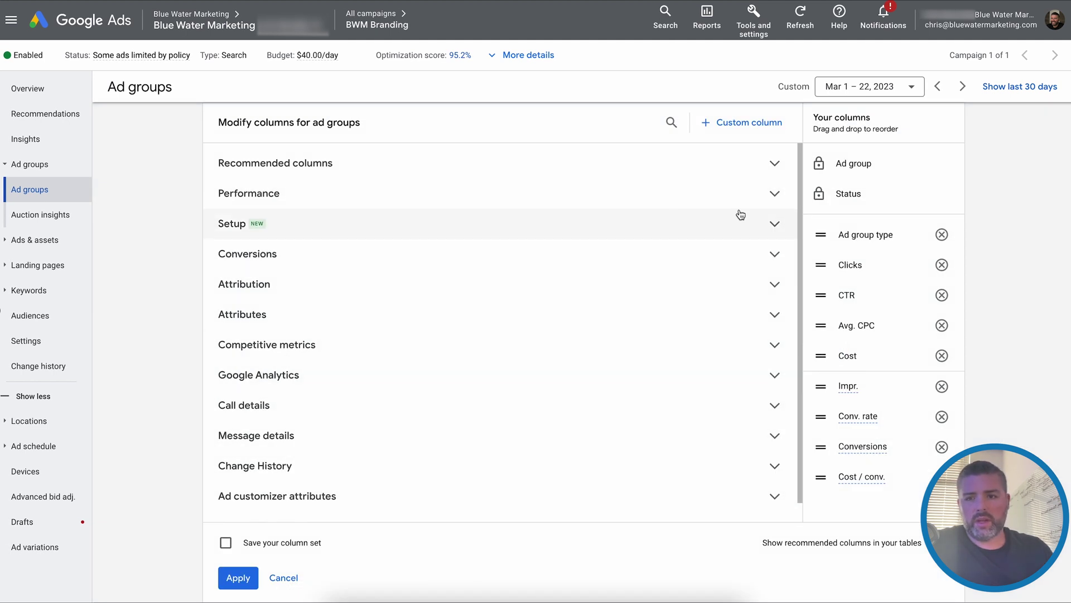
click(776, 196)
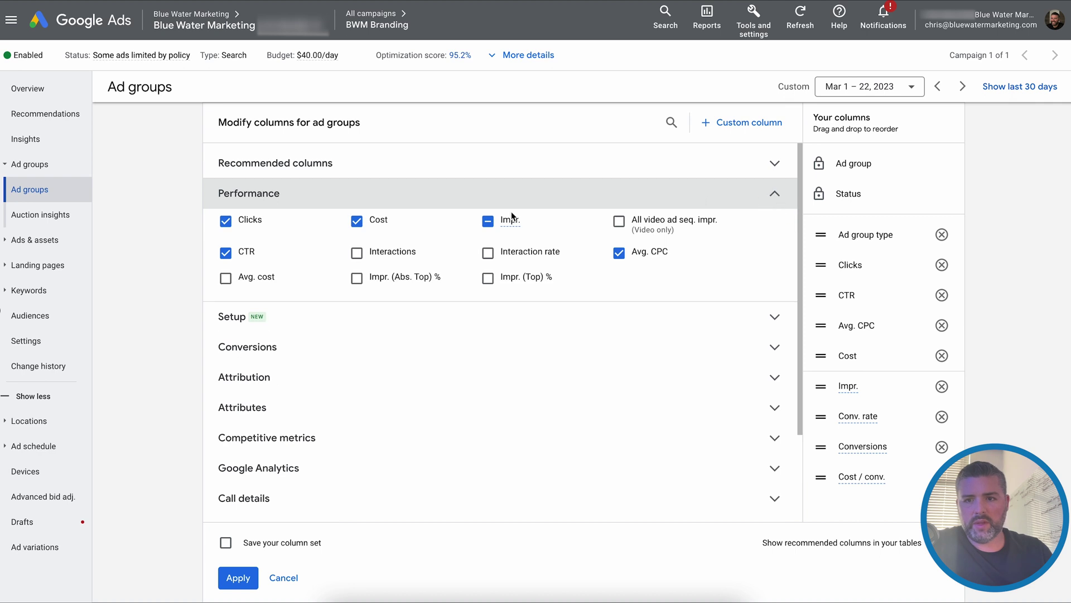
click(357, 279)
click(488, 278)
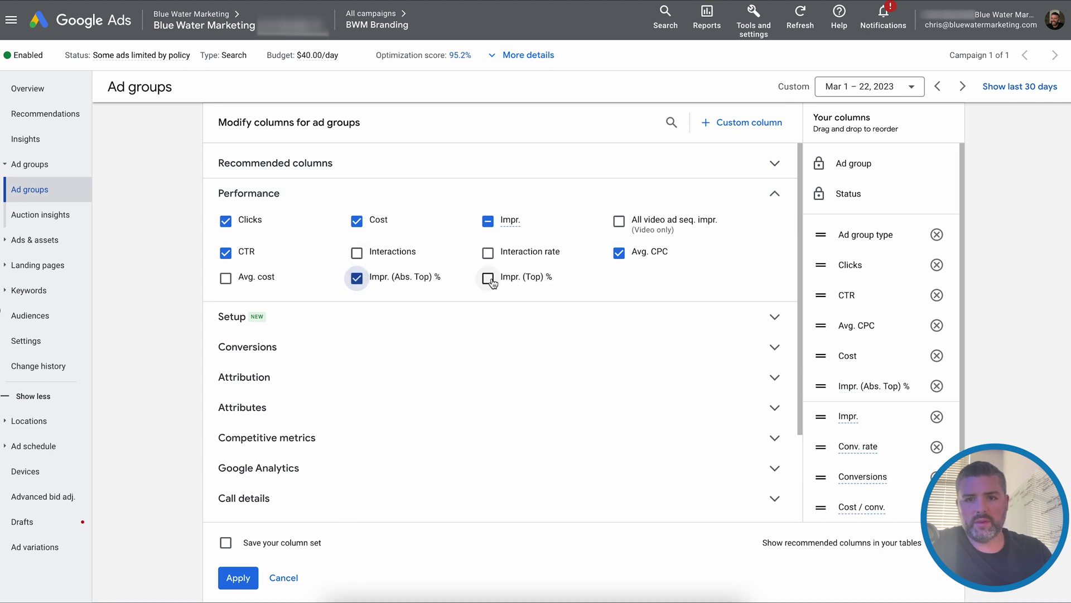
click(238, 578)
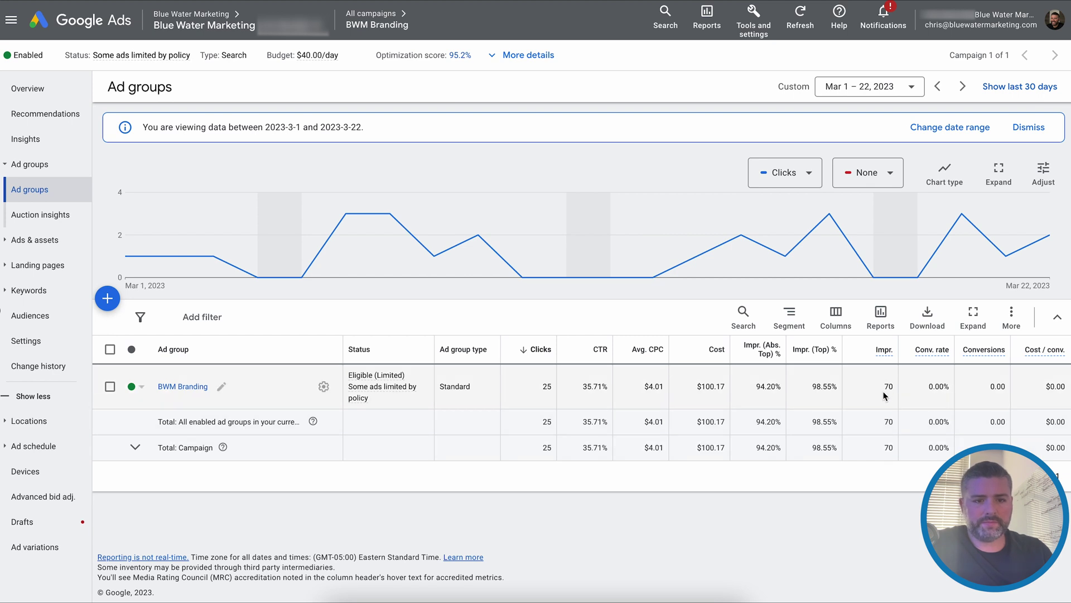
drag(748, 392, 837, 390)
click(797, 445)
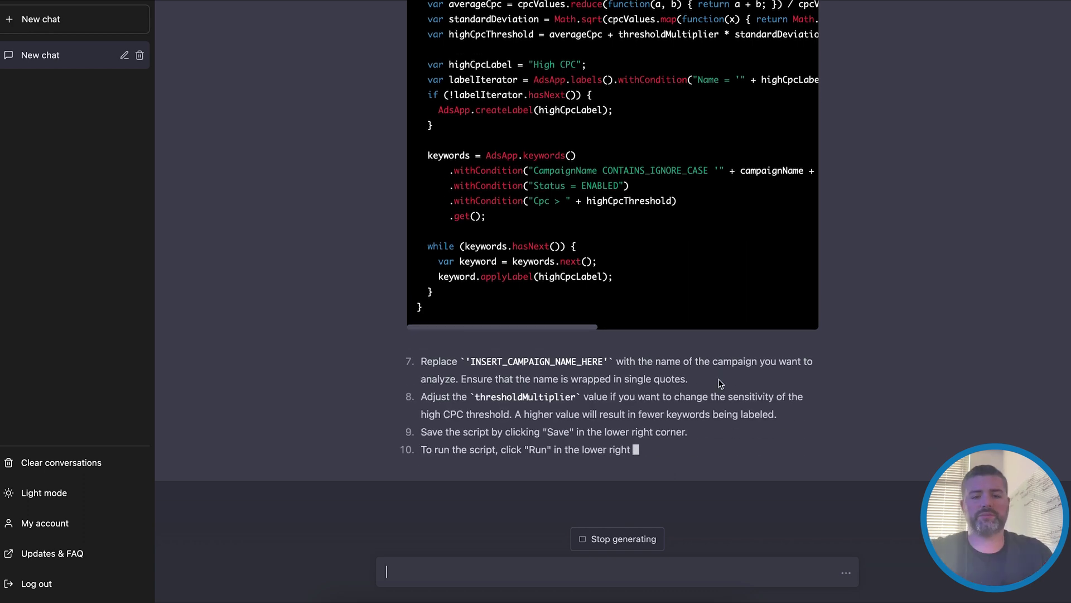
- Copy the high CPC labelling script's code block from ChatGPT's reply
scroll(837, 367, up, 8)
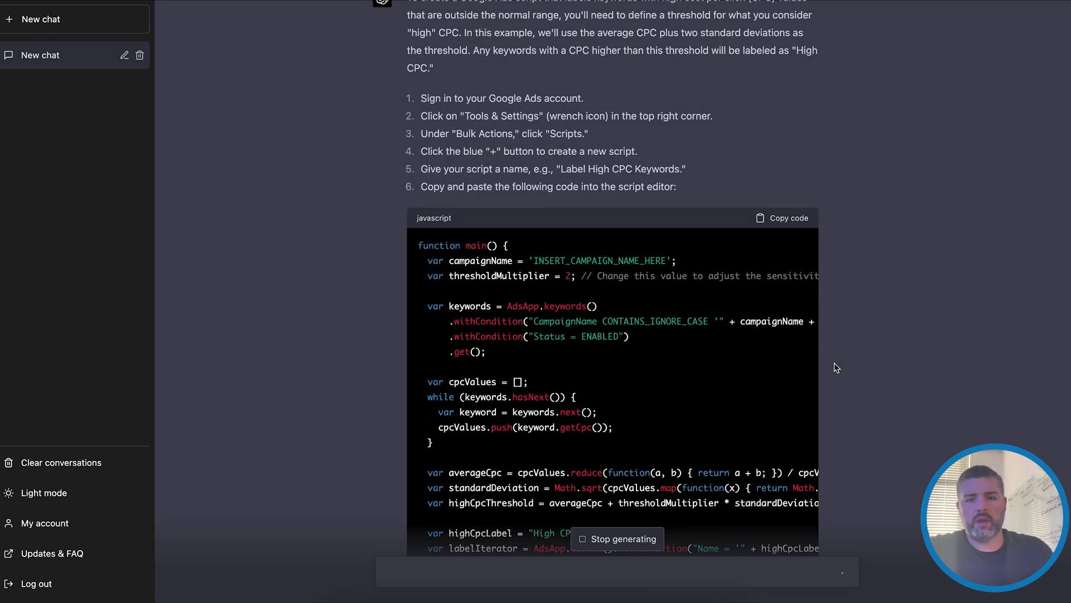
click(790, 219)
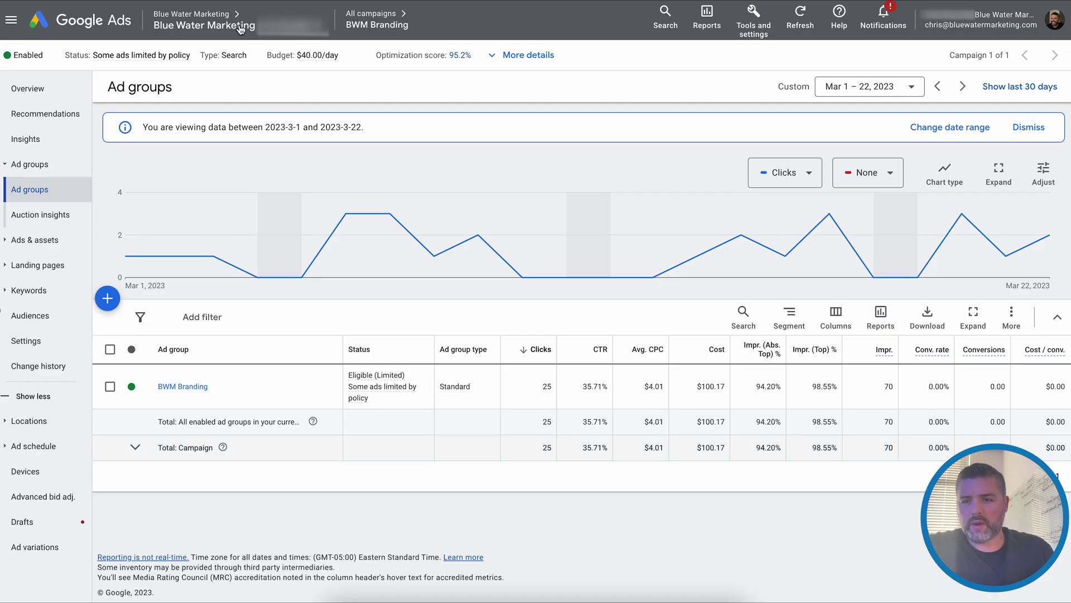
click(754, 19)
- Create a new blank Google Ads script, paste the ChatGPT code, and find the $5 in the line 10 comment
click(520, 166)
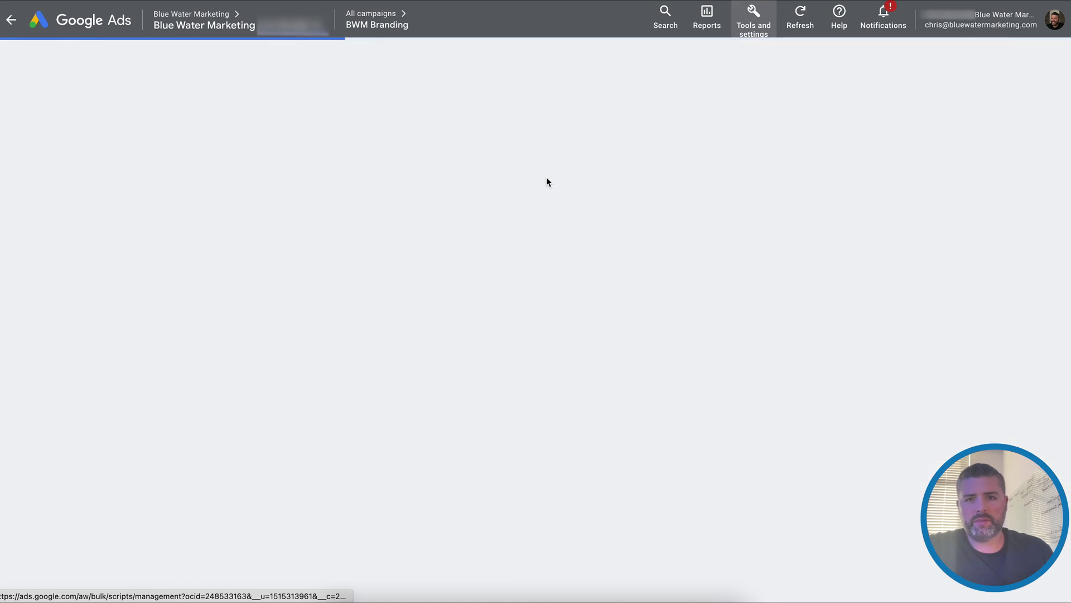
click(96, 167)
click(124, 215)
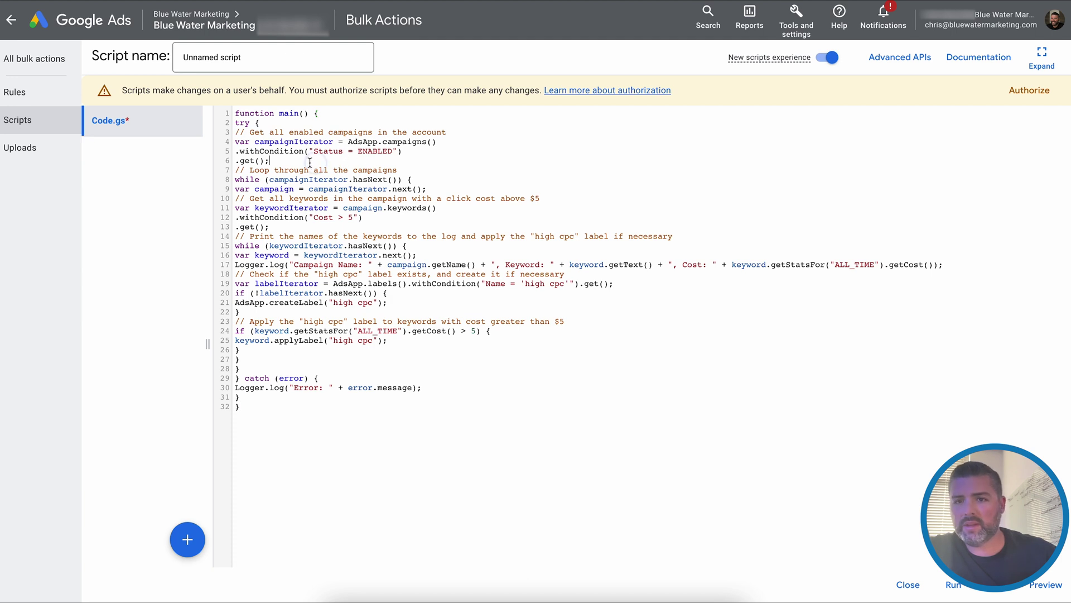
drag(309, 162, 233, 132)
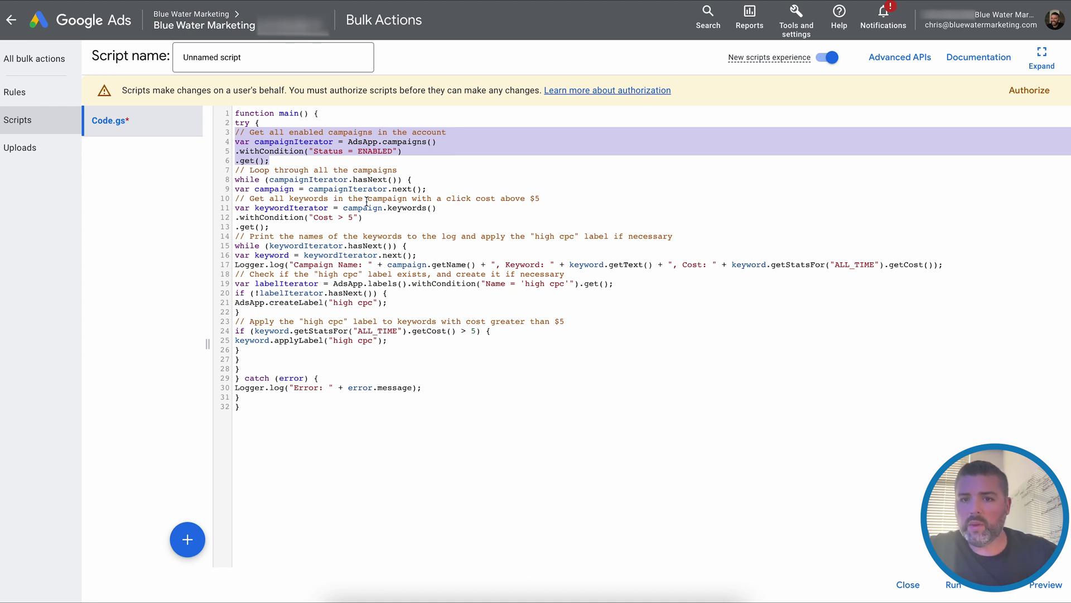
click(542, 199)
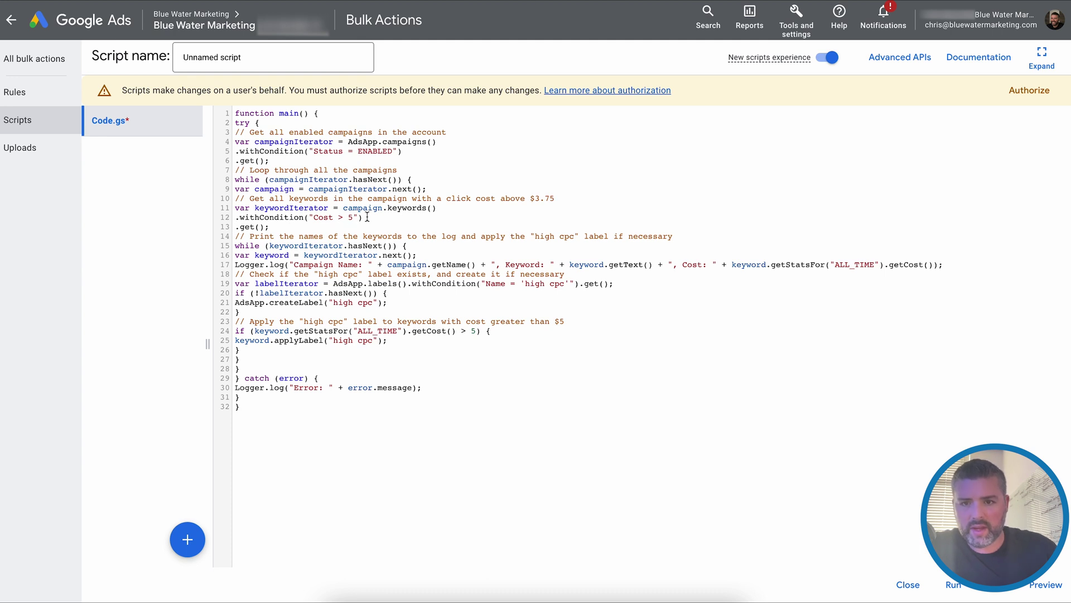
- Change the Cost > 5 condition to 3.75 and edit the $5 in the line 23 comment
key(shift+Left)
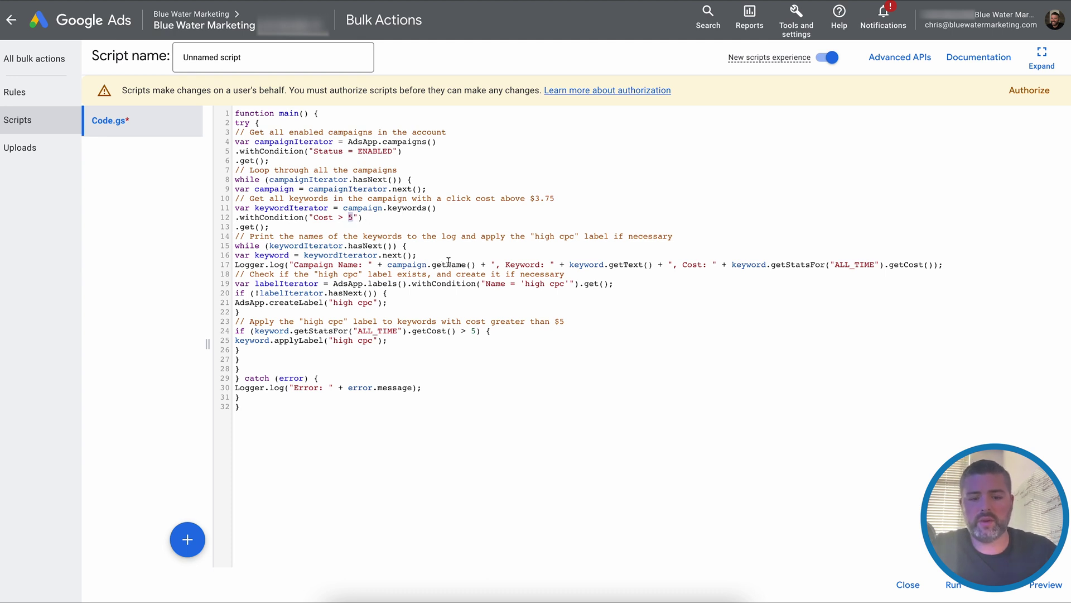
text(3.7)
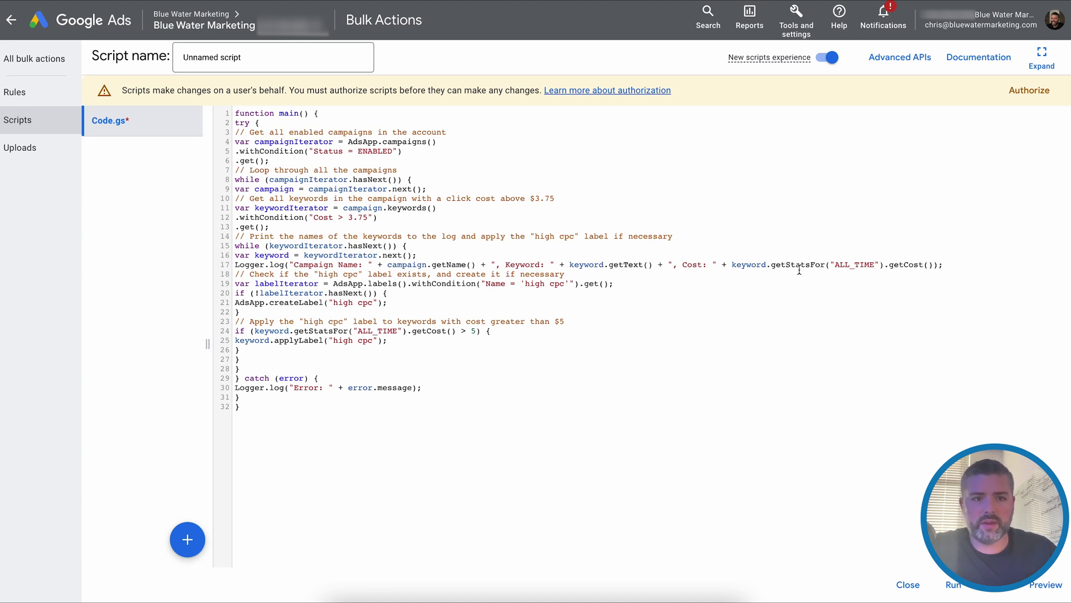
drag(830, 264, 881, 265)
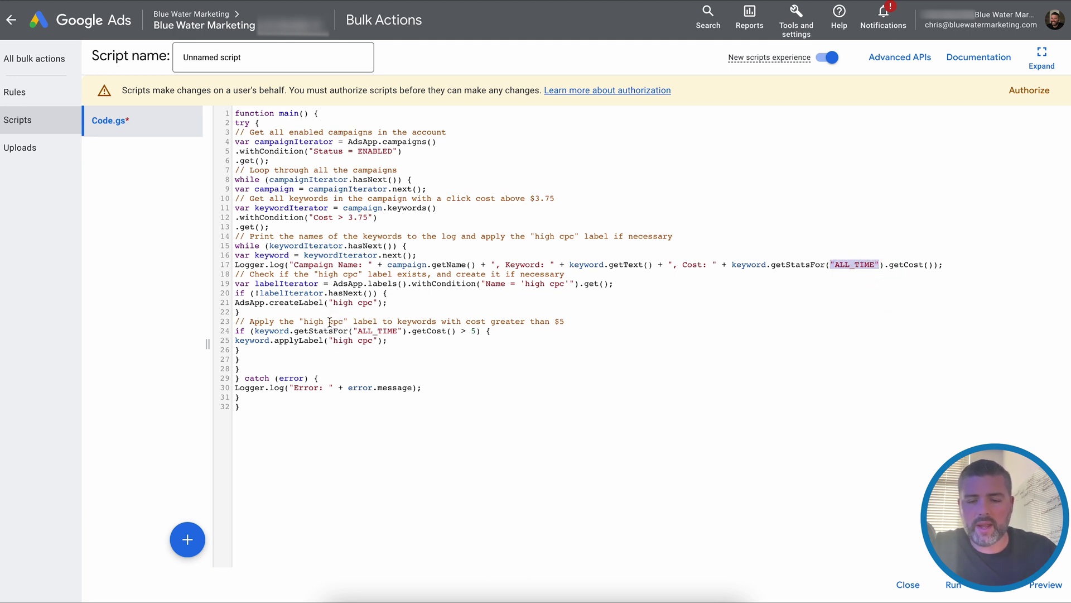
click(565, 322)
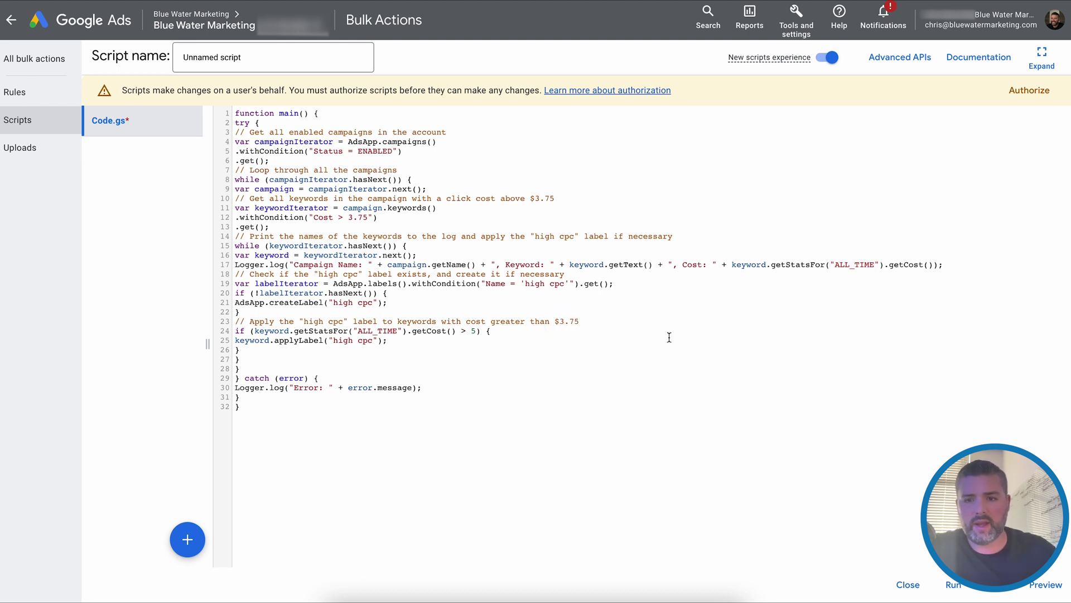
triple_click(254, 56)
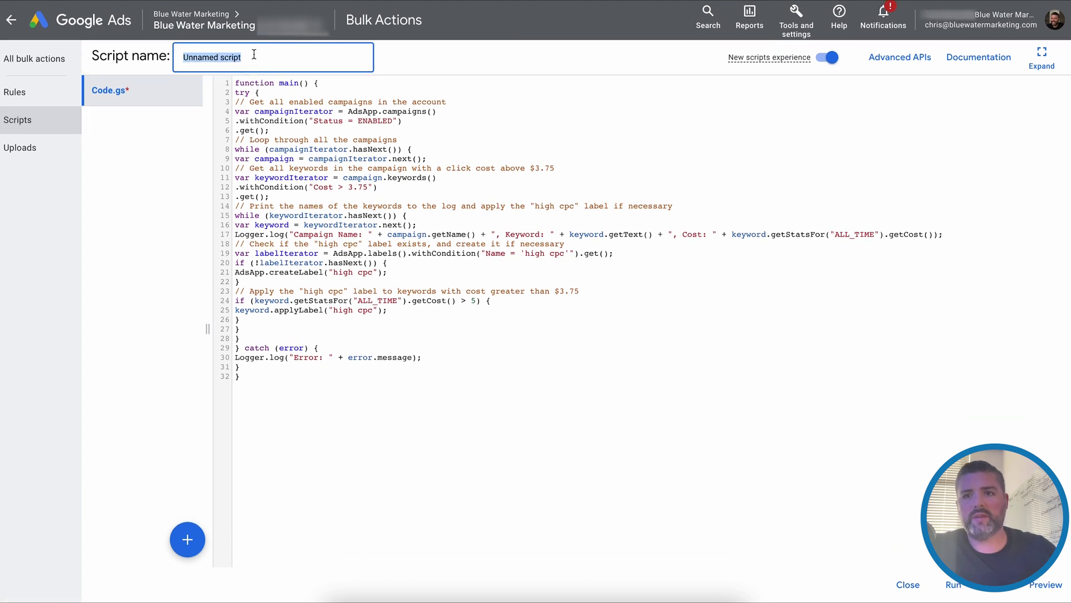
- Name the script 'High CPC Label' and run it, yielding 21 successful changes
text(High CPC Label)
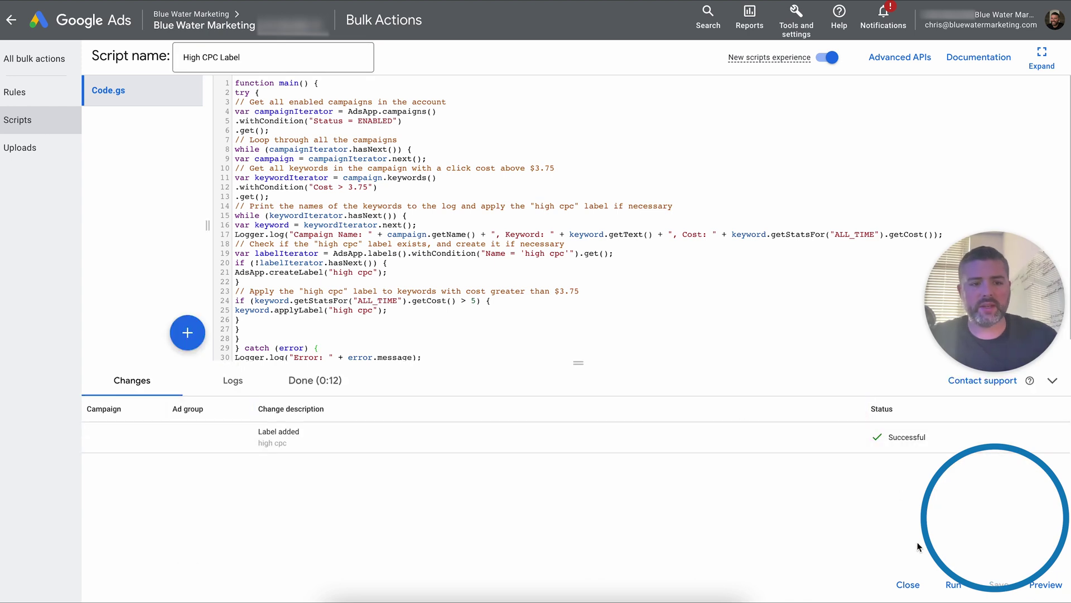
click(952, 584)
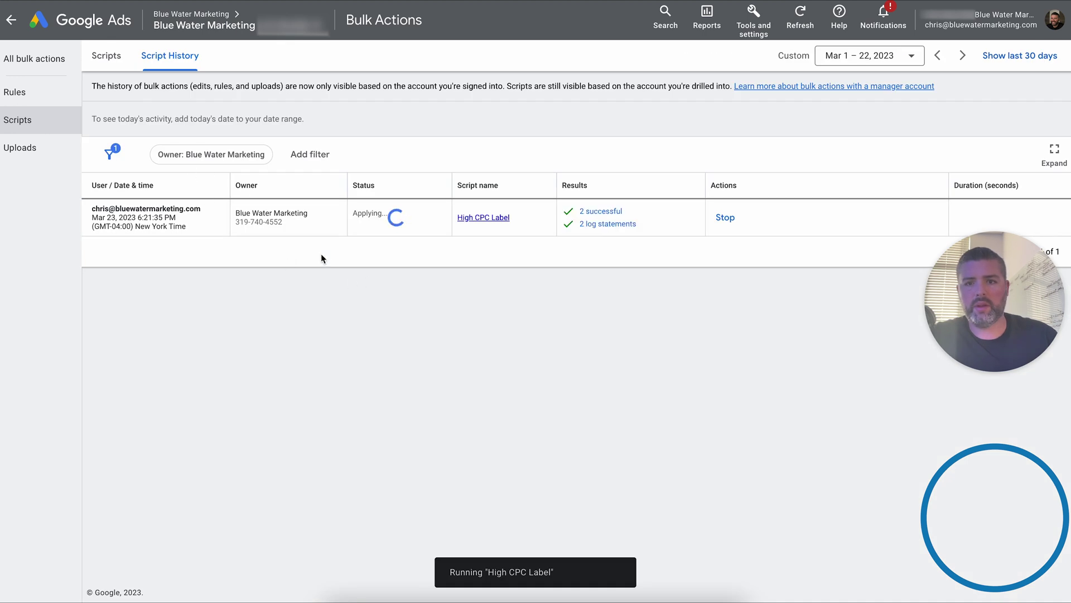
- Add a Label column to the BWM Branding ad group's keywords table, revealing the 'high cpc' label
click(14, 24)
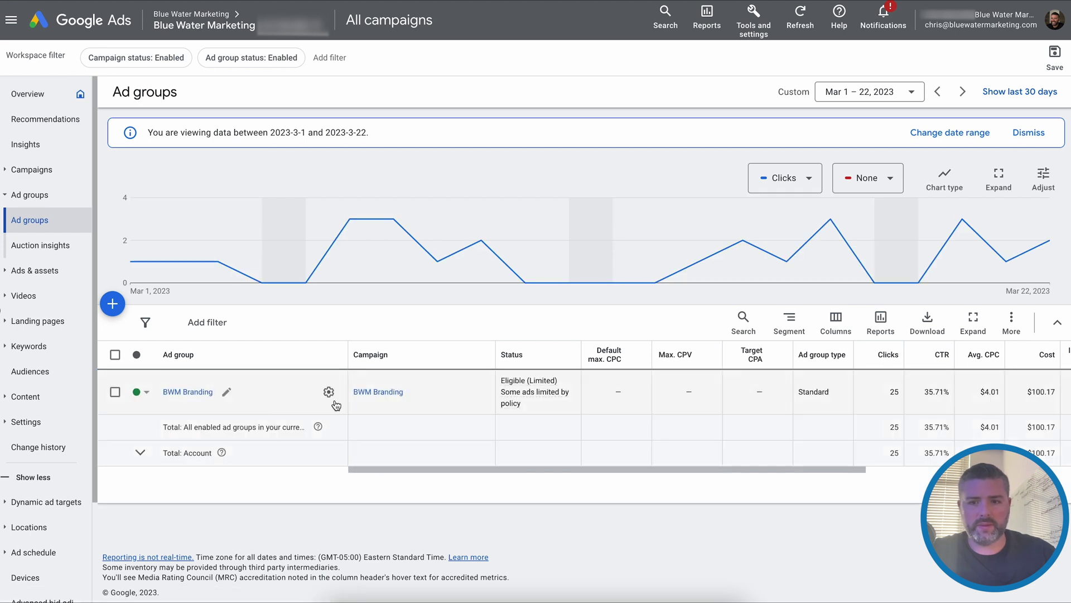
click(180, 392)
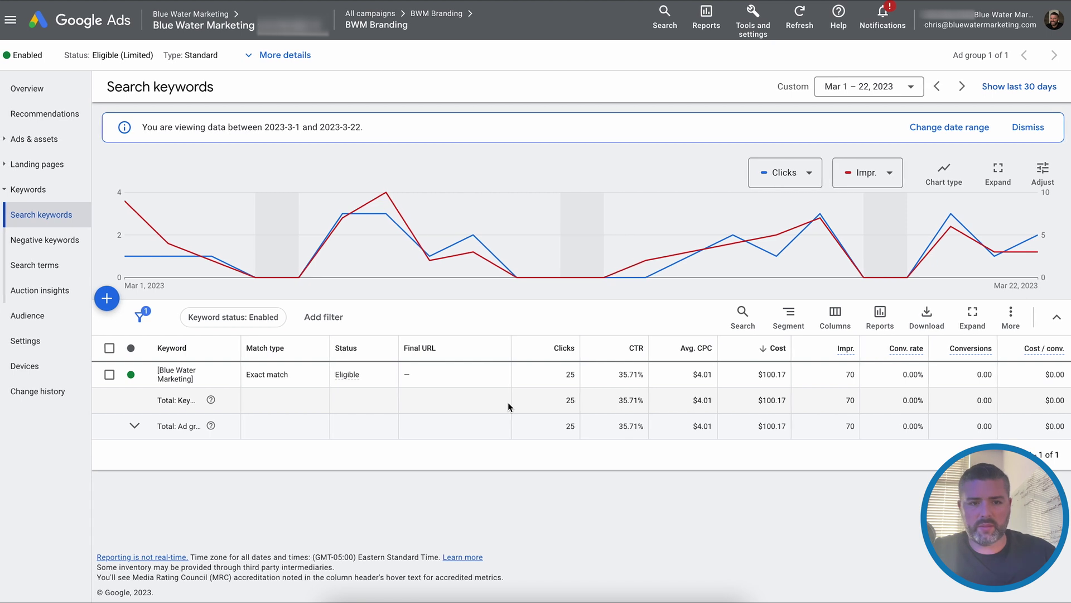
click(848, 327)
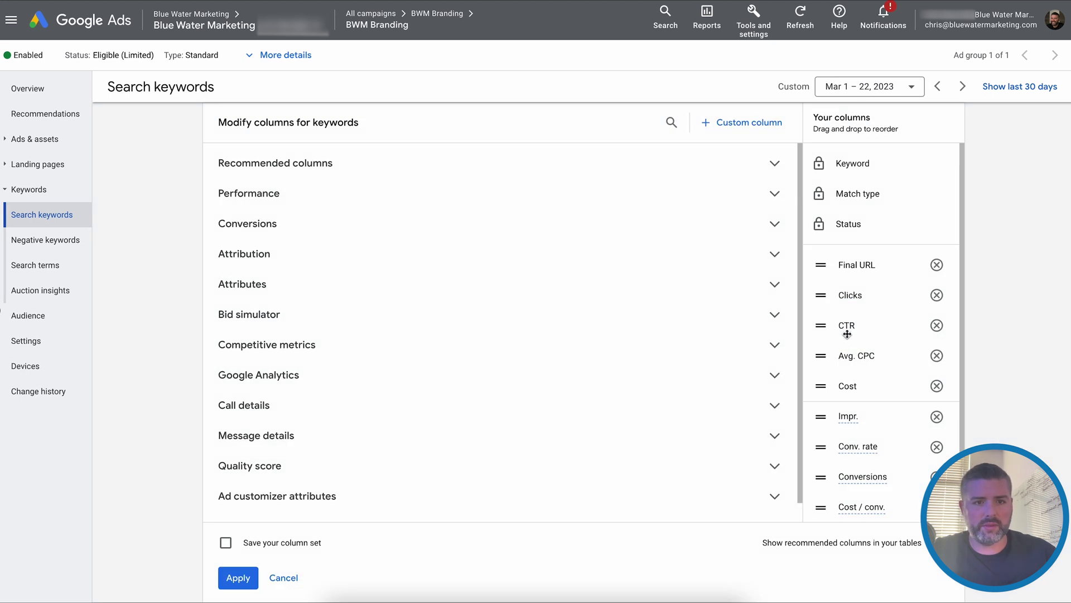
click(240, 280)
click(620, 382)
click(237, 576)
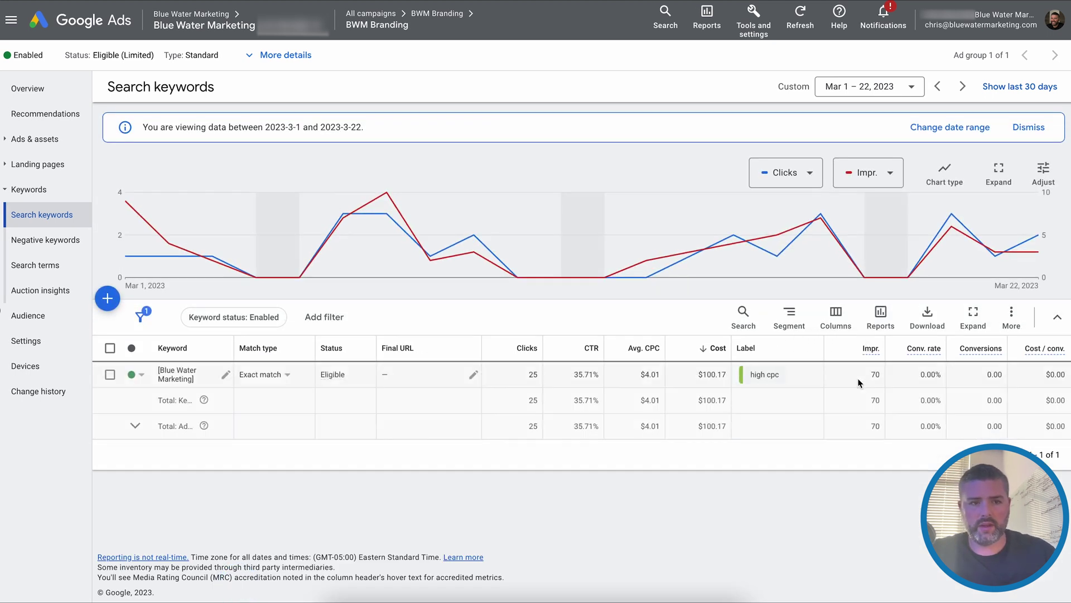
mouse_move(760, 382)
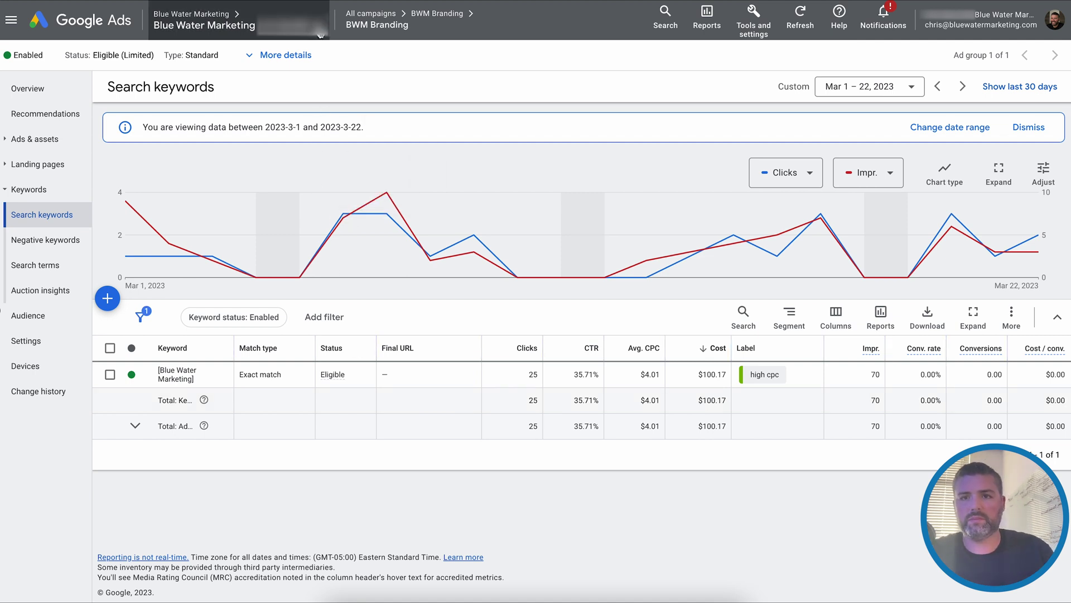
- Switch to the Blue Water Marketing account from the account selector
click(328, 71)
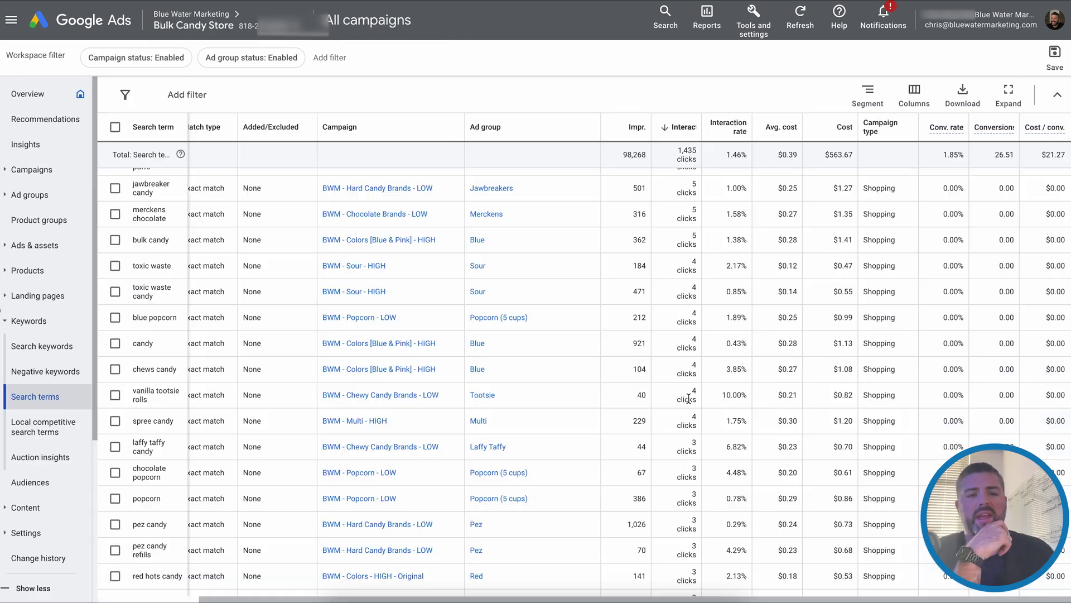
scroll(697, 397, down, 5)
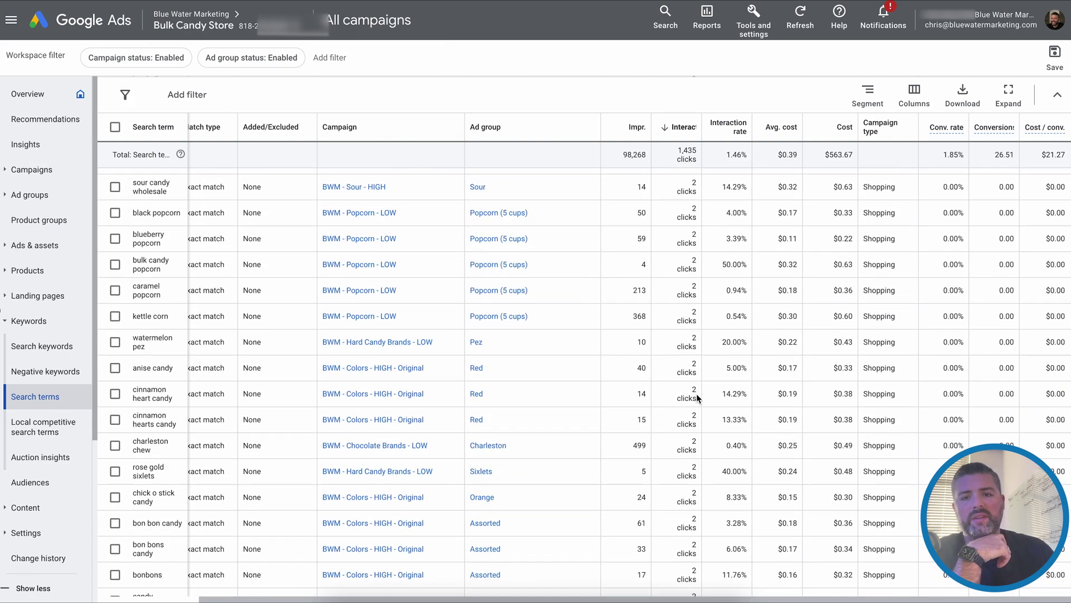
scroll(697, 397, down, 20)
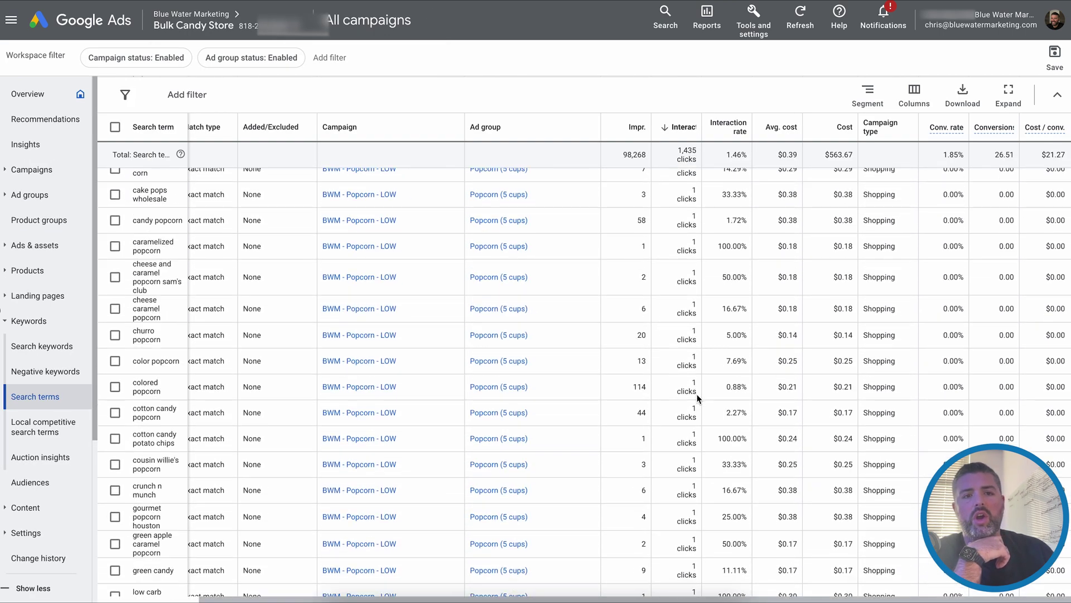
scroll(697, 397, down, 20)
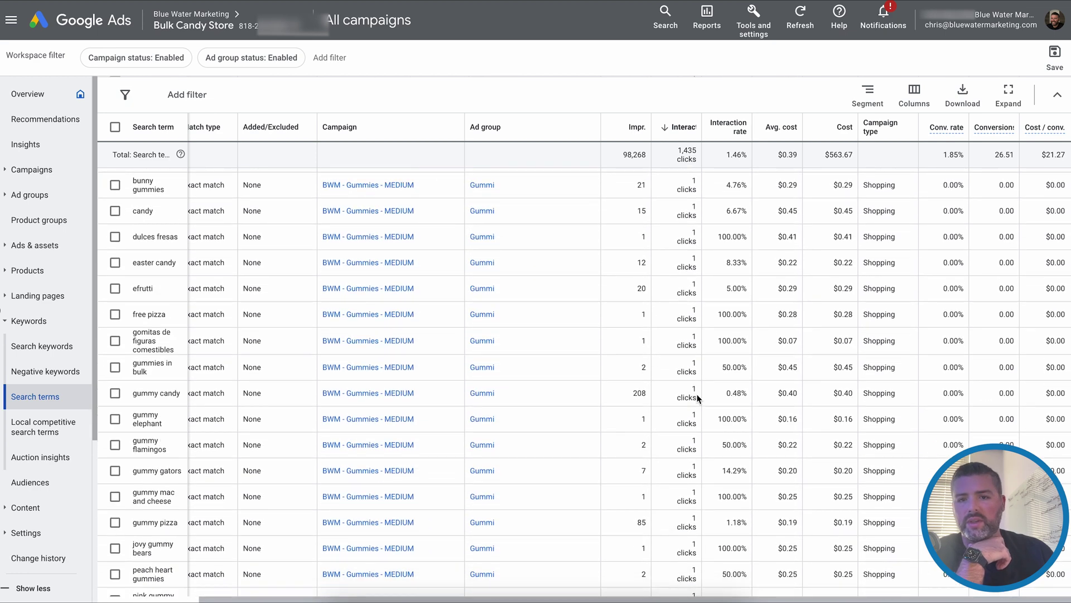
scroll(697, 397, down, 20)
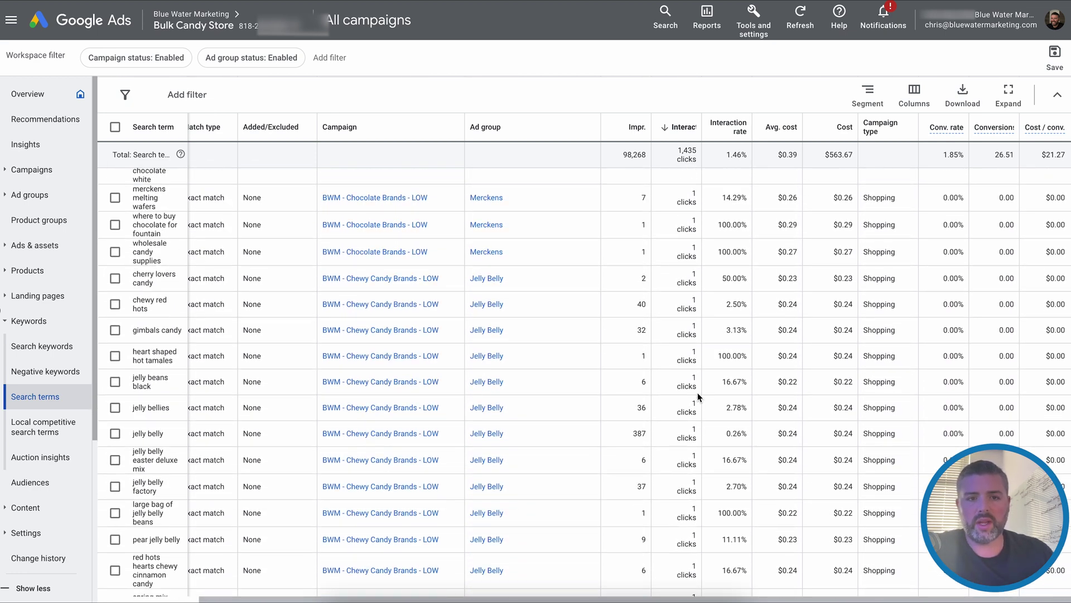
scroll(697, 393, down, 15)
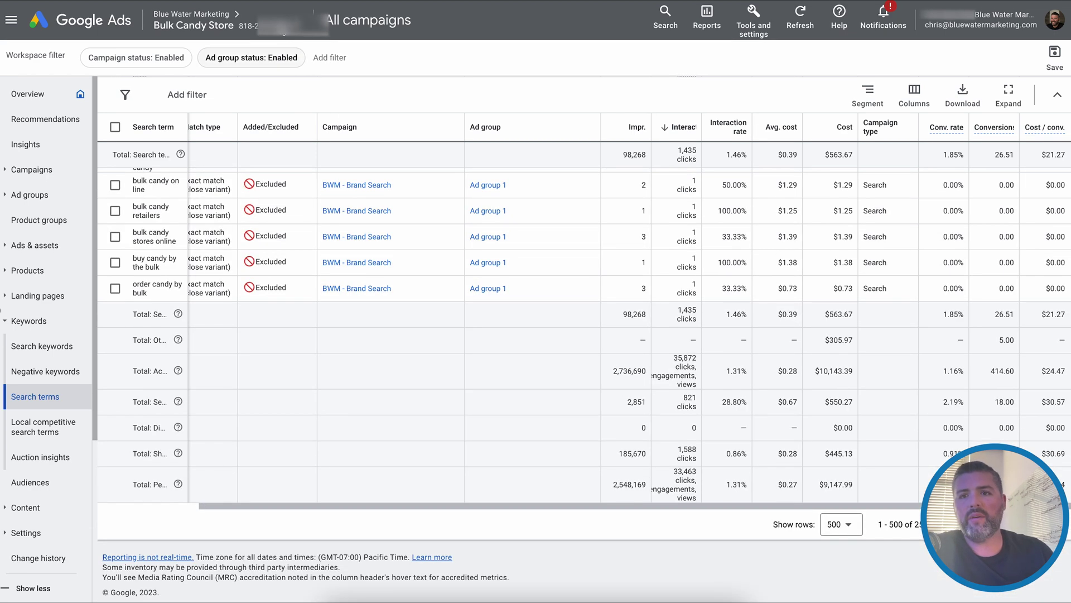
click(282, 29)
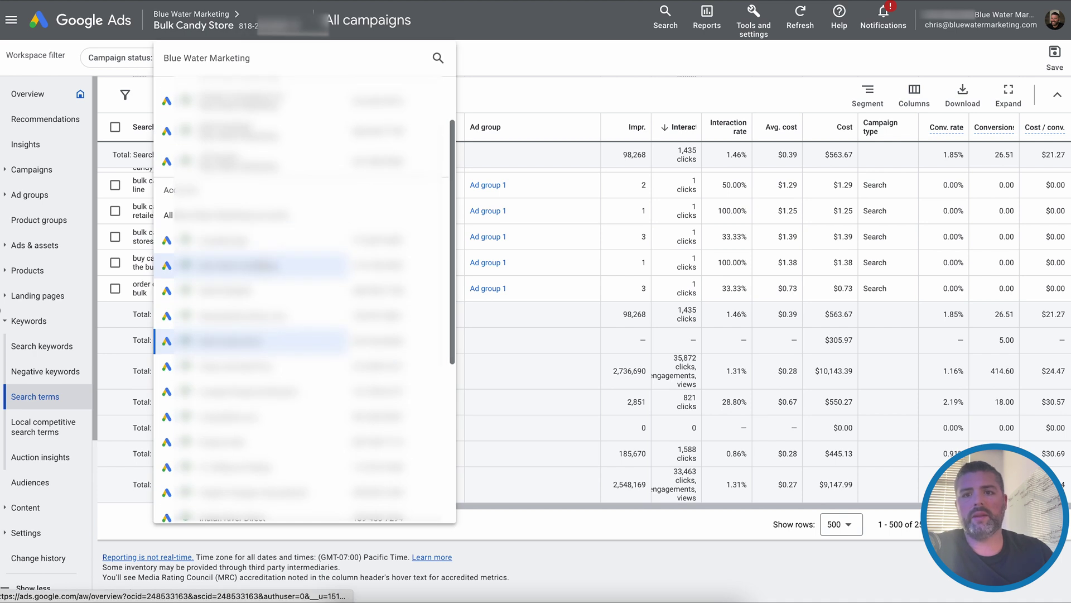
click(234, 265)
- Open the BWM Branding campaign's ad group keywords, then its Search terms report
click(34, 170)
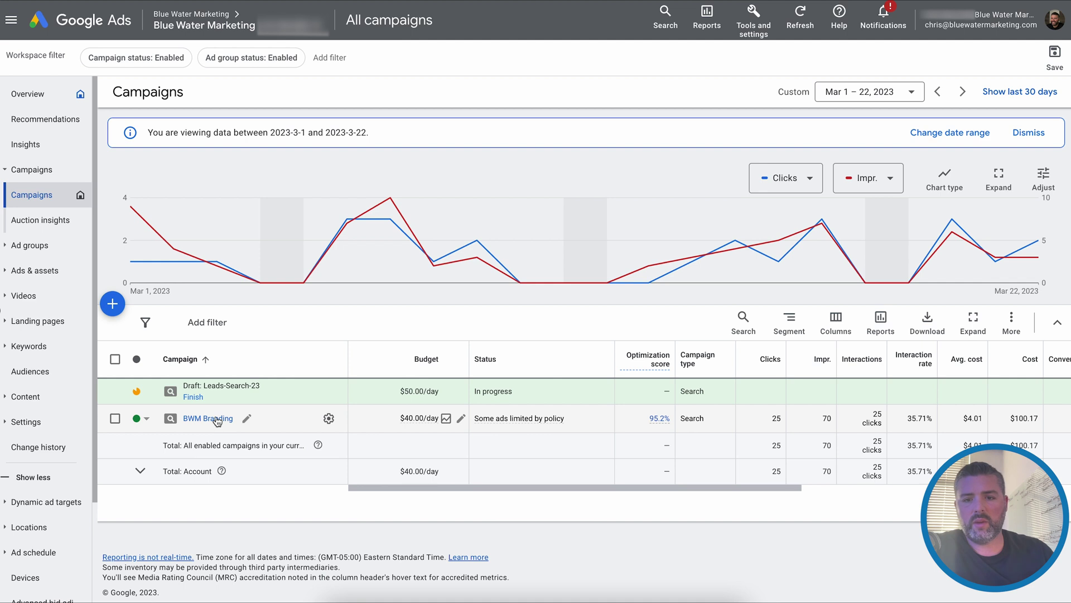
click(217, 419)
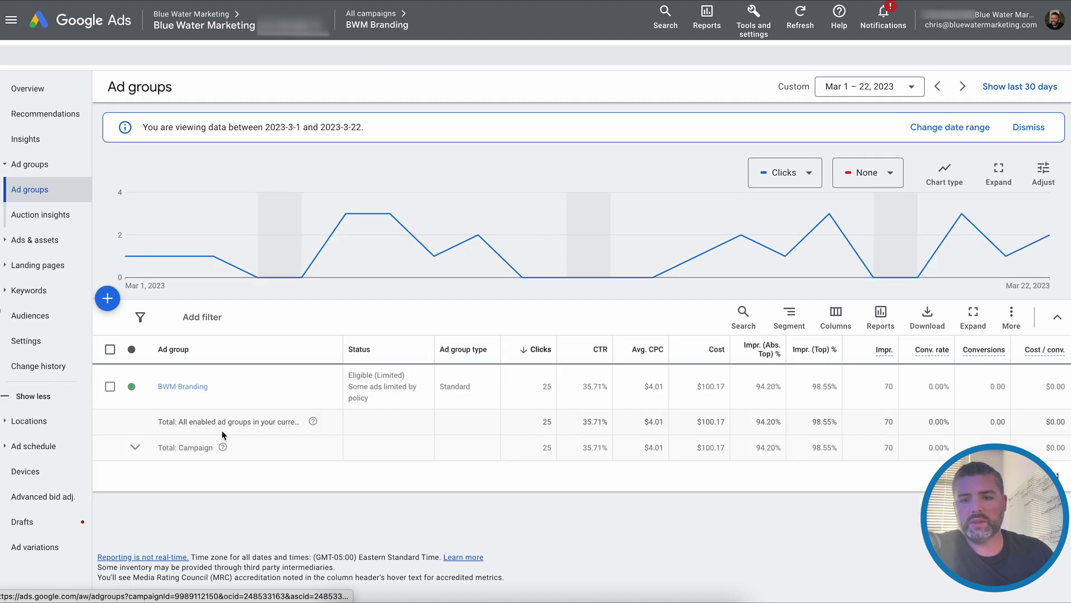
click(185, 386)
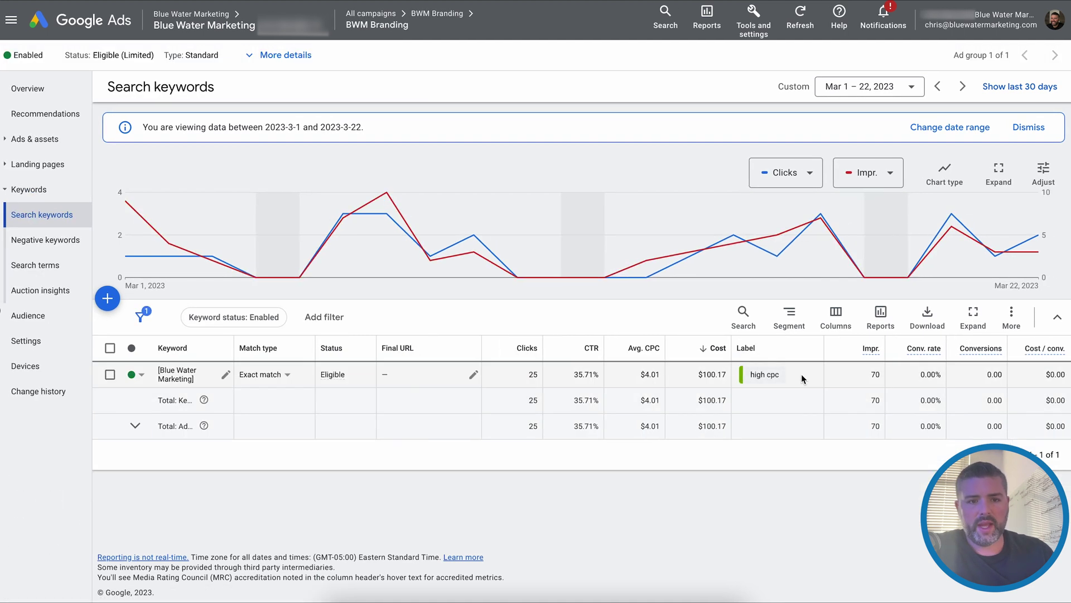
mouse_move(760, 383)
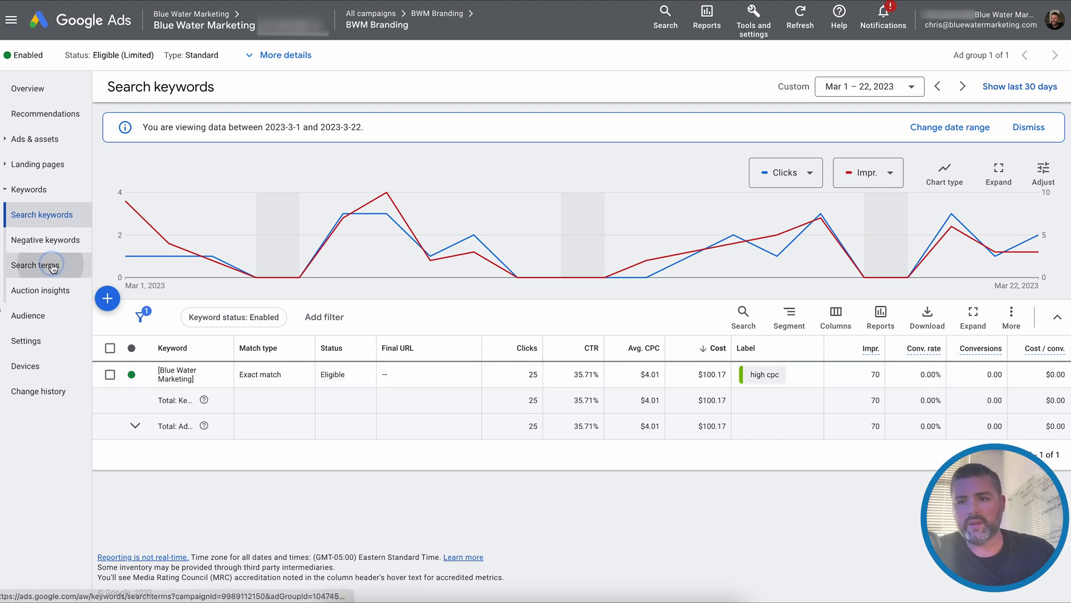
click(35, 265)
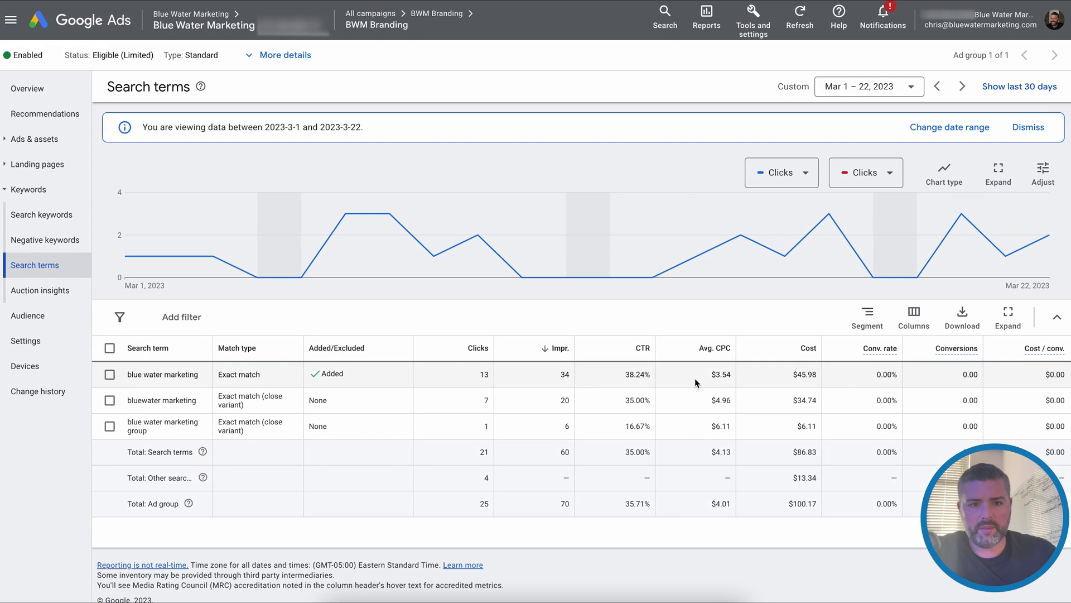
- Highlight the Avg. CPC figures in the BWM Branding search terms table
drag(736, 375, 734, 452)
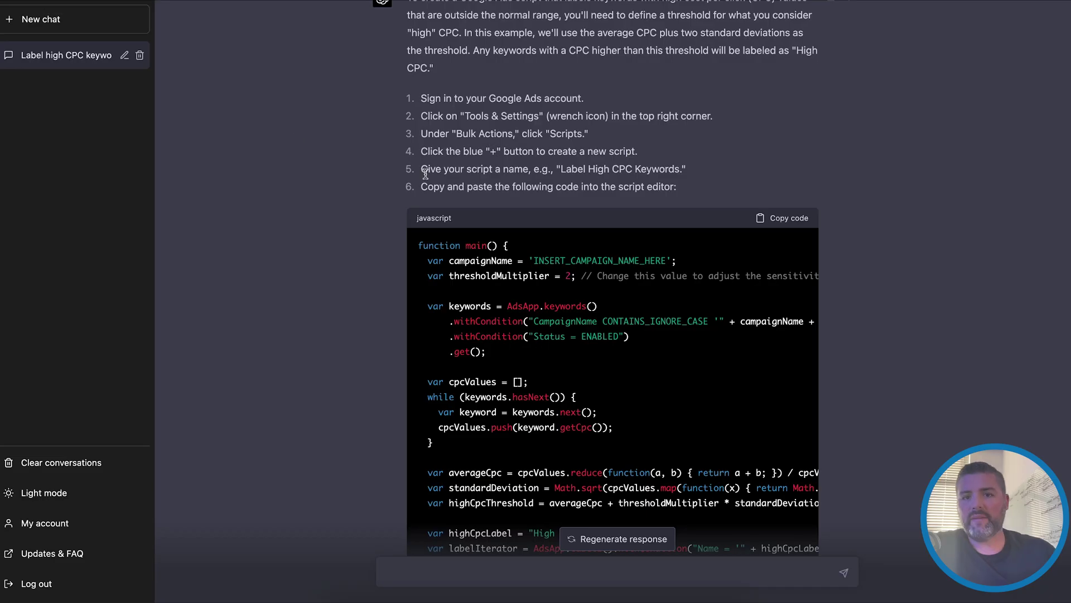
scroll(392, 215, down, 10)
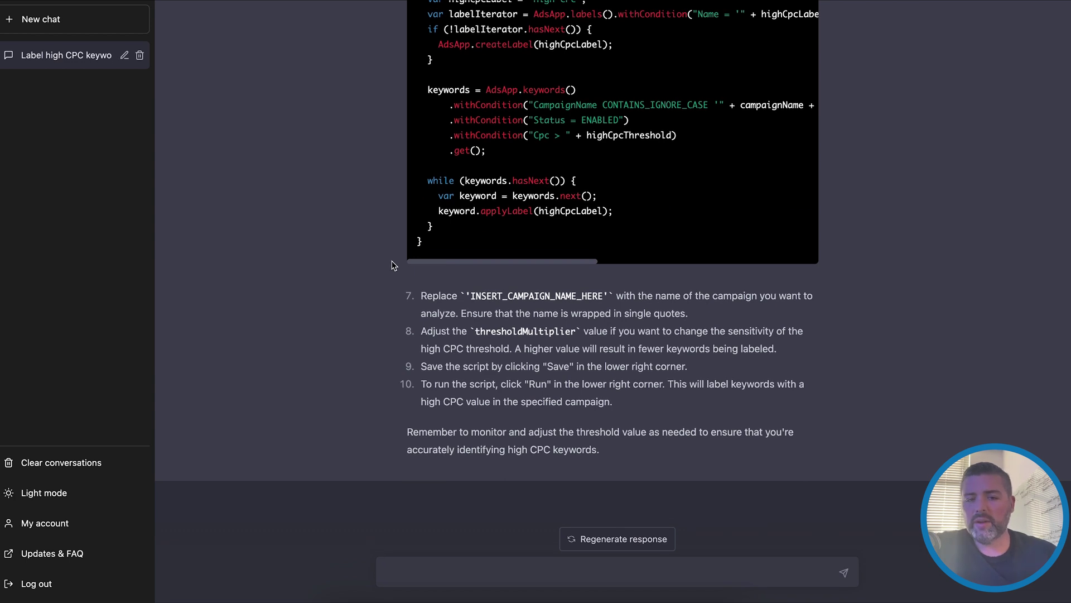
- Send ChatGPT a request for a script raising bids $0.25 when absolute top share is under 90% and conversion rate exceeds 3%
scroll(558, 268, up, 4)
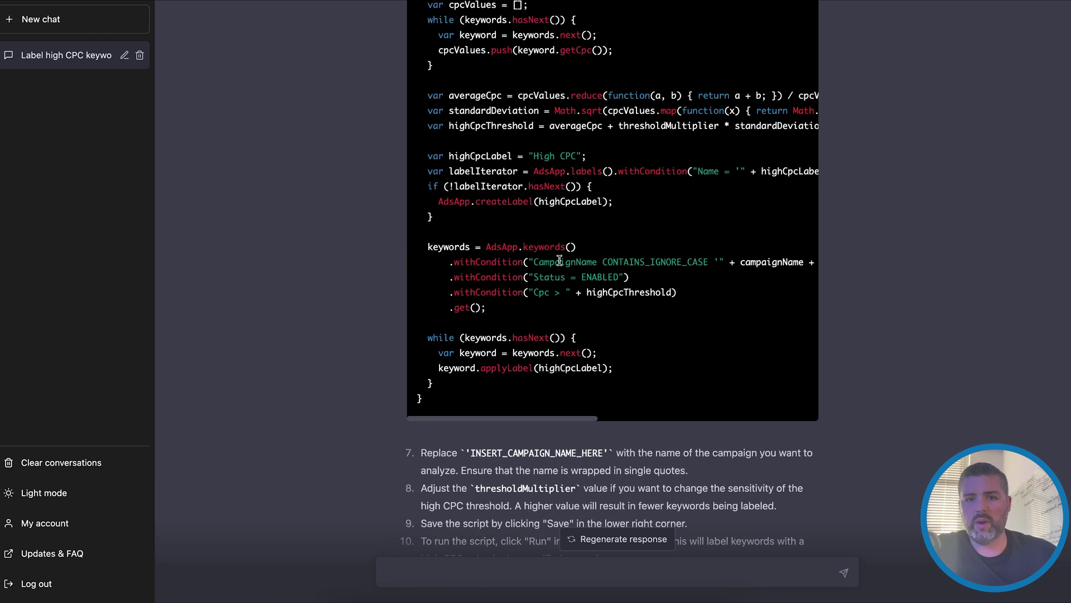
scroll(580, 209, up, 4)
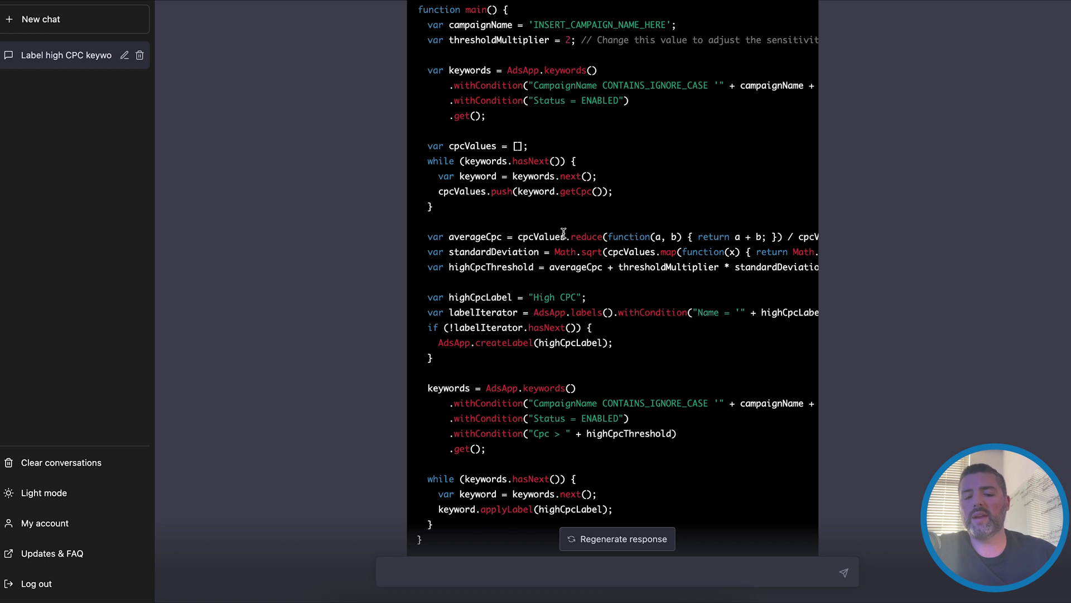
scroll(753, 528, down, 8)
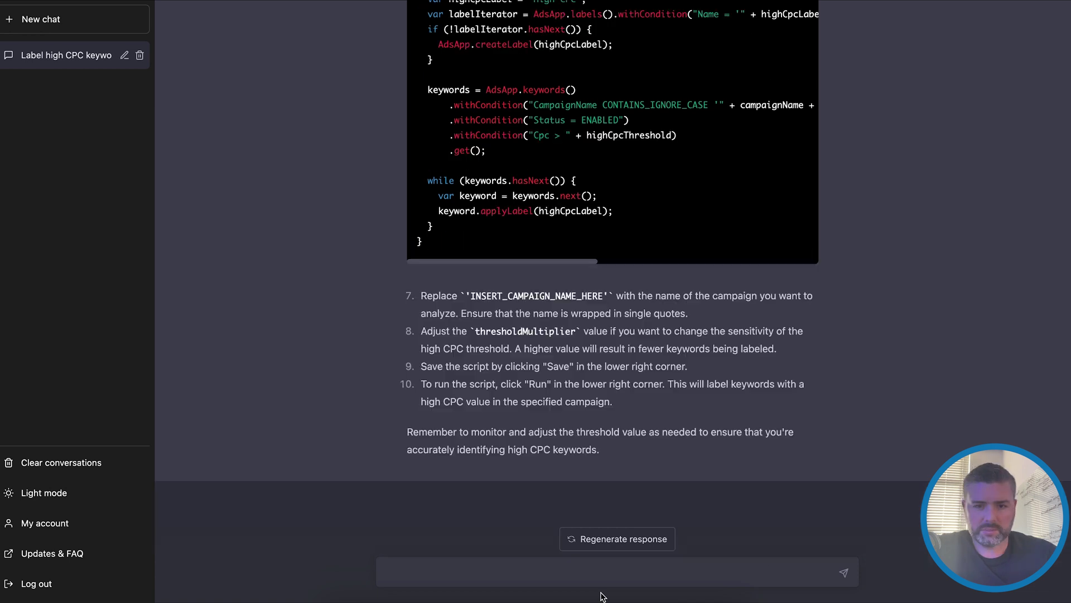
click(553, 570)
text(Please create a google ads script that will automate an bid increase of $.25 if the keyword's absolute top impression share is less than 90% and the conversion rate is higher than 3%)
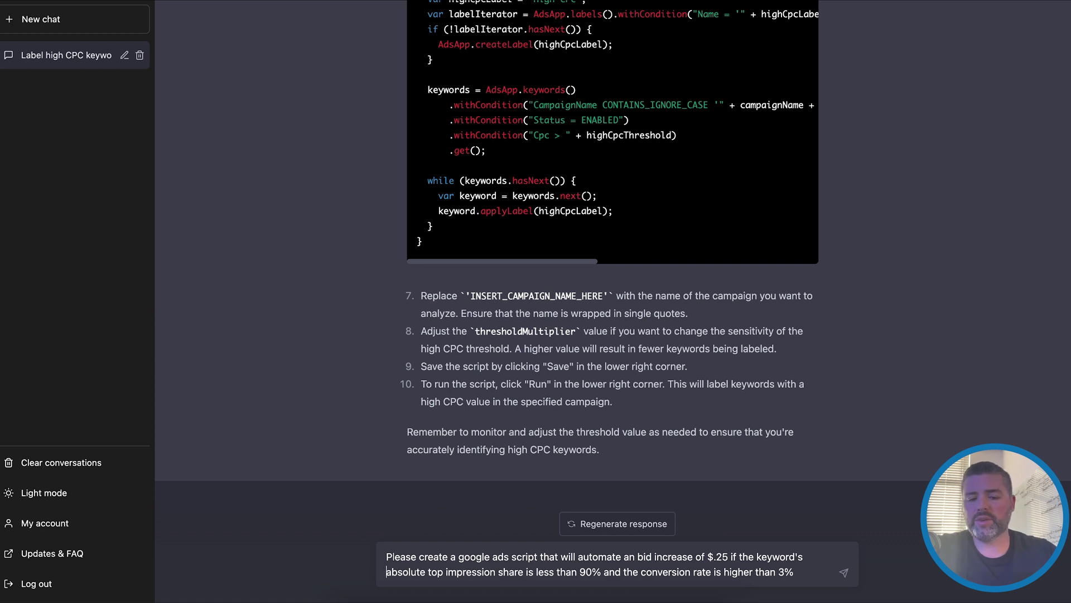
click(843, 573)
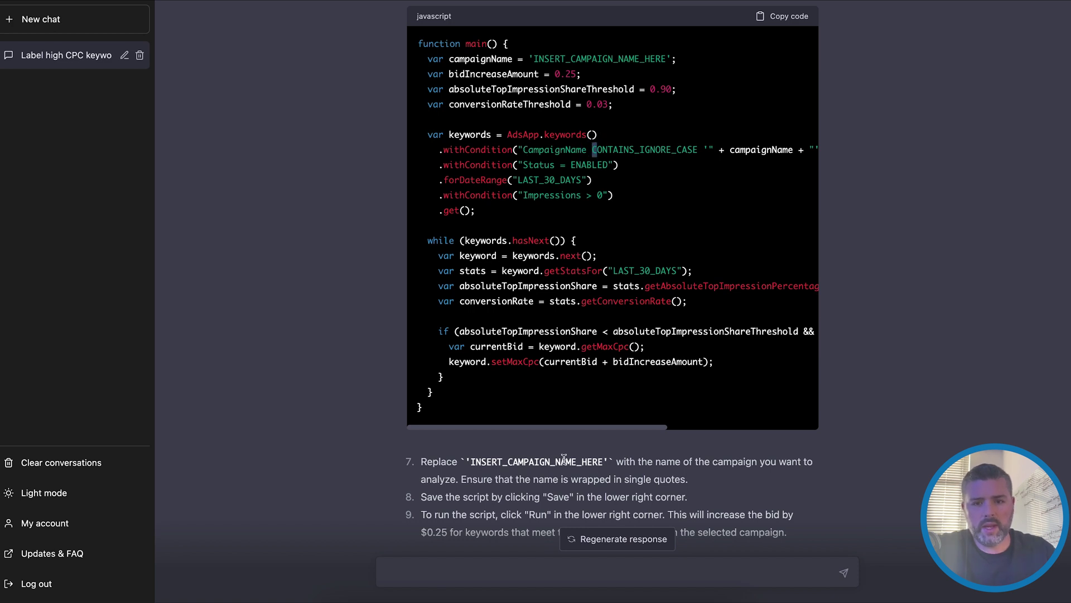
- Highlight the campaign-name placeholder in step 7 of the reply and copy the generated bid-increase script code
drag(480, 464, 592, 467)
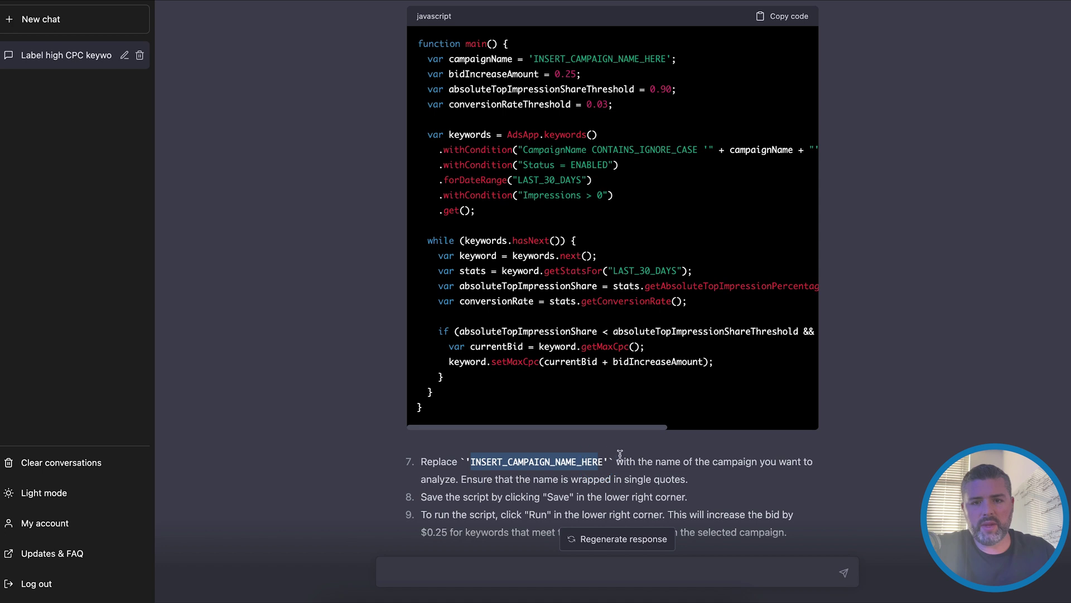
scroll(664, 389, up, 3)
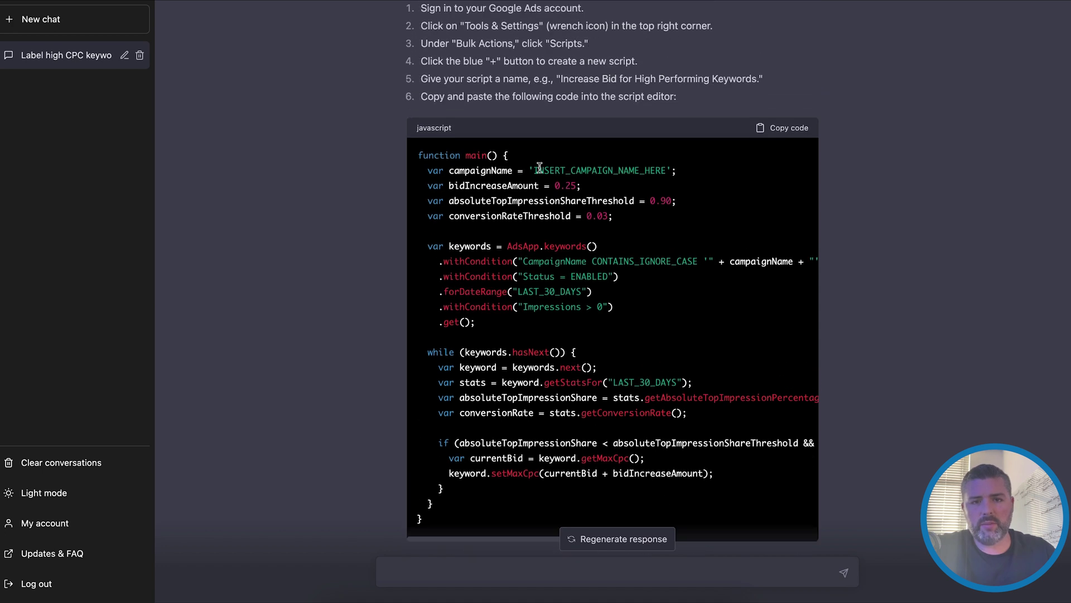
click(781, 128)
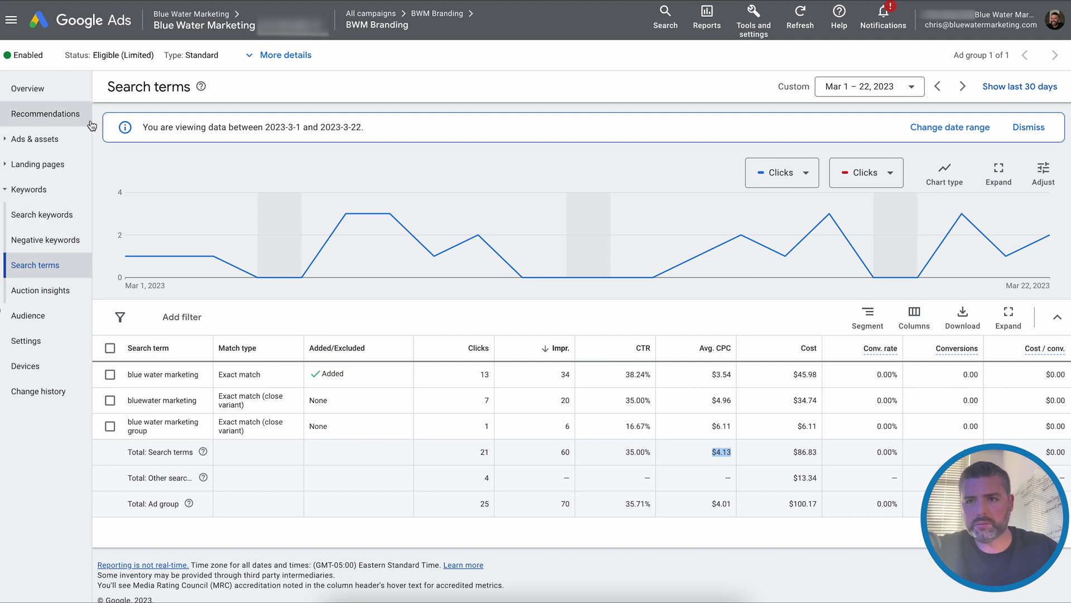
- Create a new Google Ads script named 'Impression Share Increase CPC' and authorize it
click(741, 37)
click(545, 165)
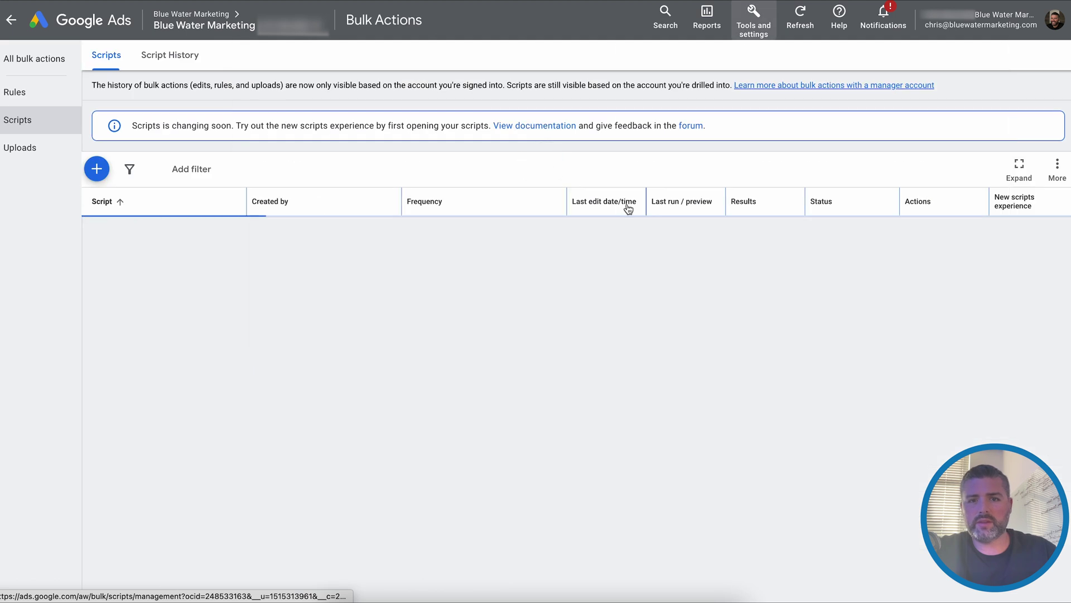
click(284, 58)
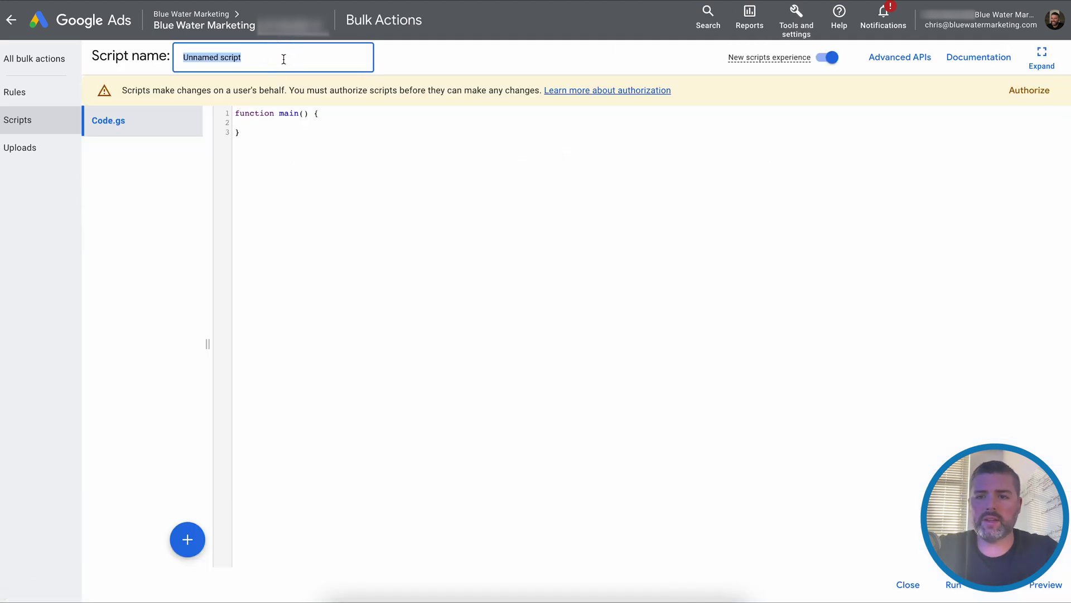
text(Impression Share Increase CPC)
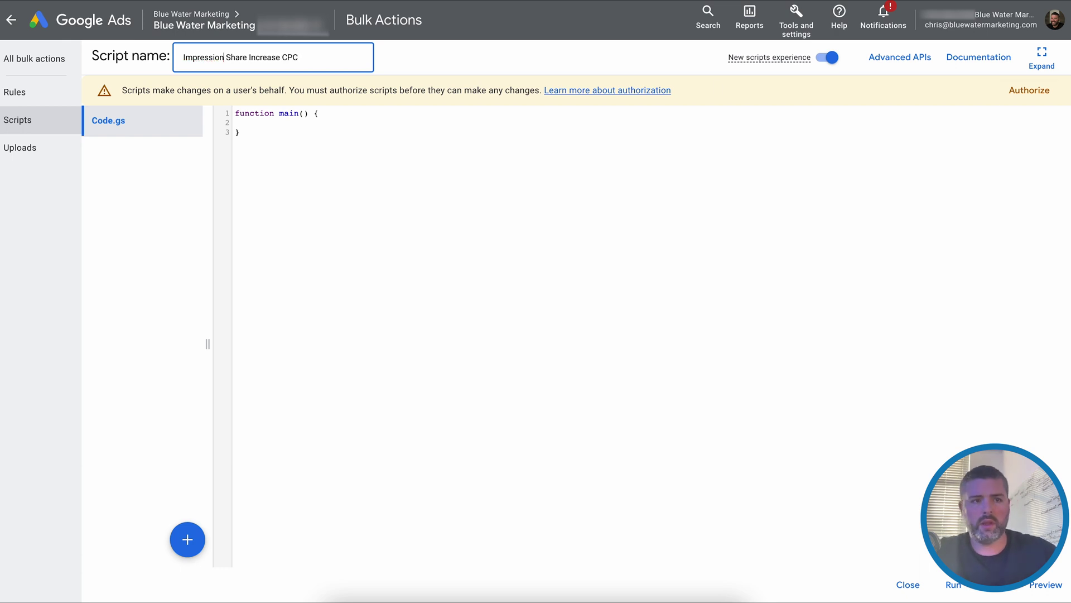
click(1044, 93)
- Replace the template with the copied bid-increase code, set the campaign name to 'BWM Branding', and preview
key(ctrl+a)
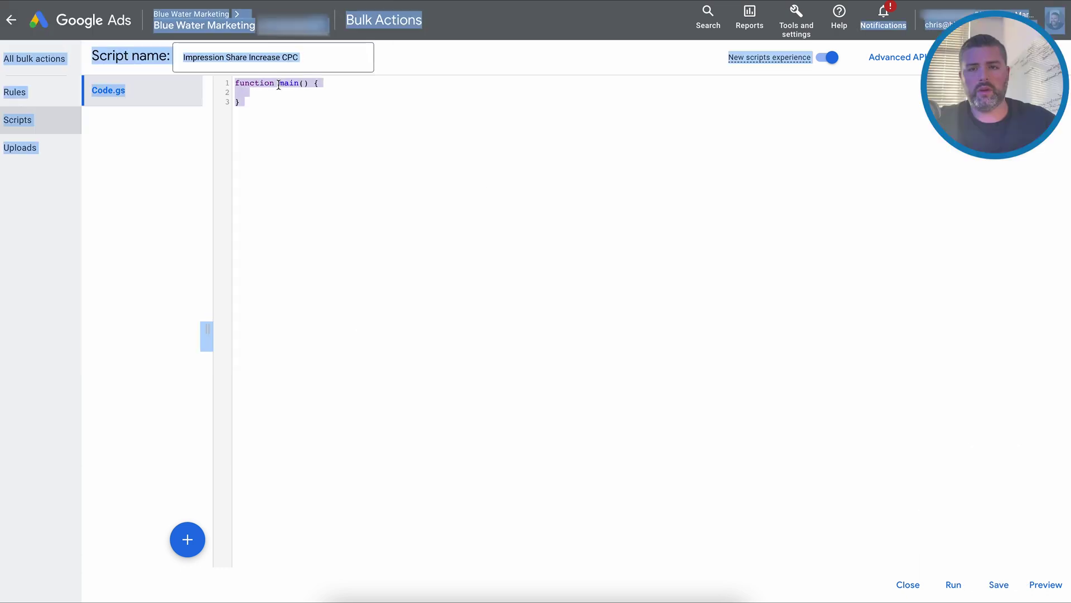
click(278, 88)
key(ctrl+a)
key(ctrl+v)
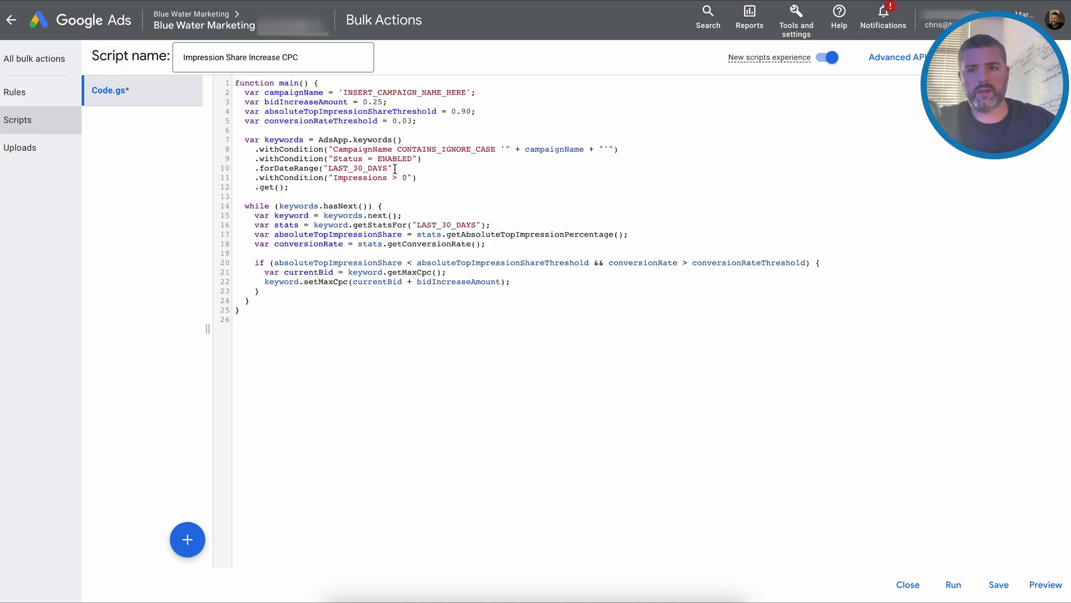
drag(345, 92, 469, 92)
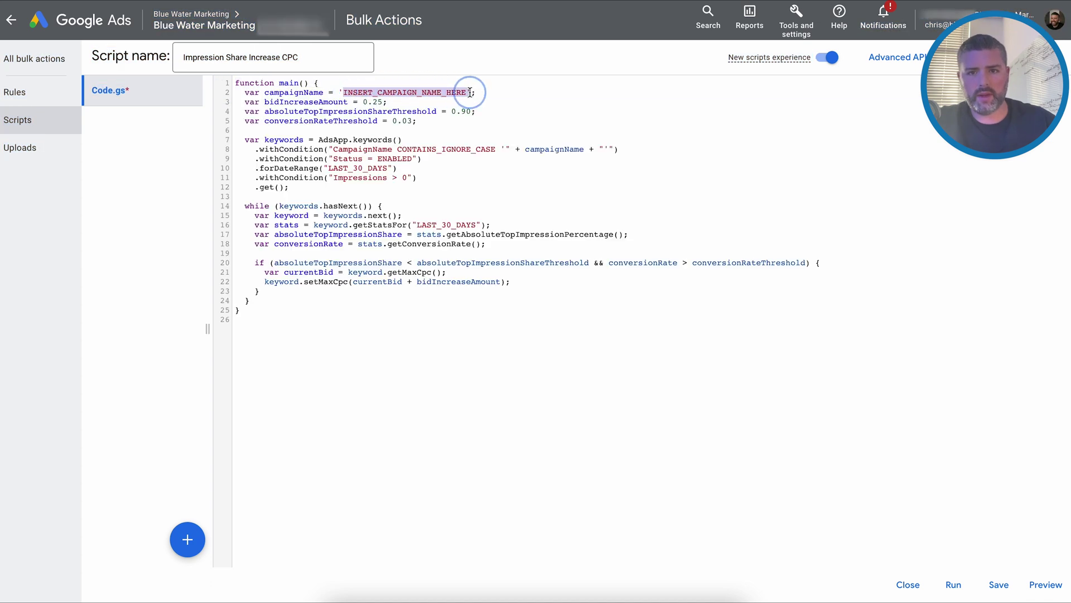
text(BWM)
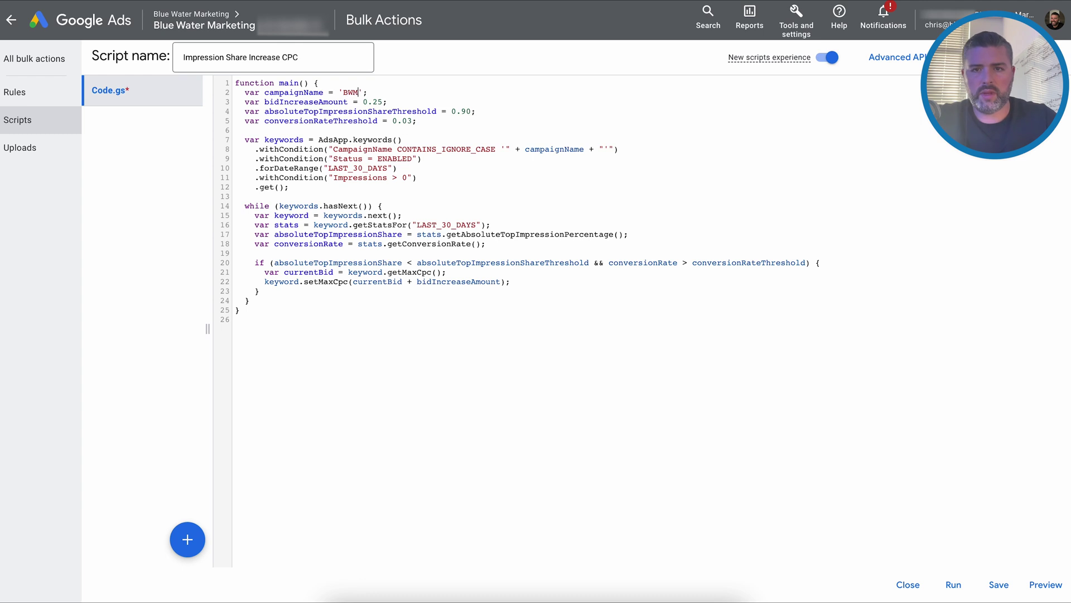
text( Branding)
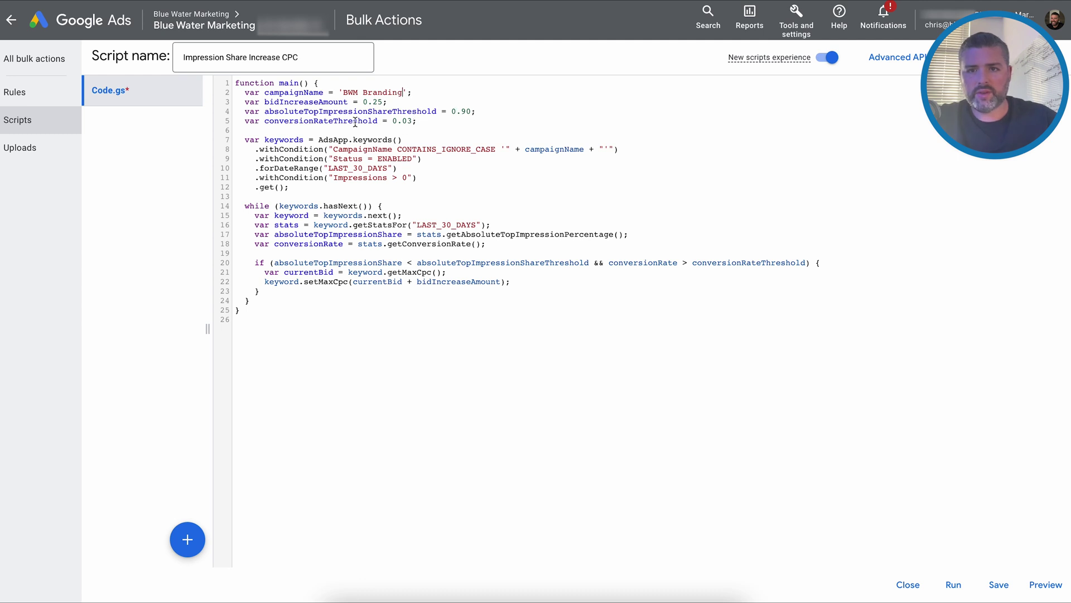
click(1046, 585)
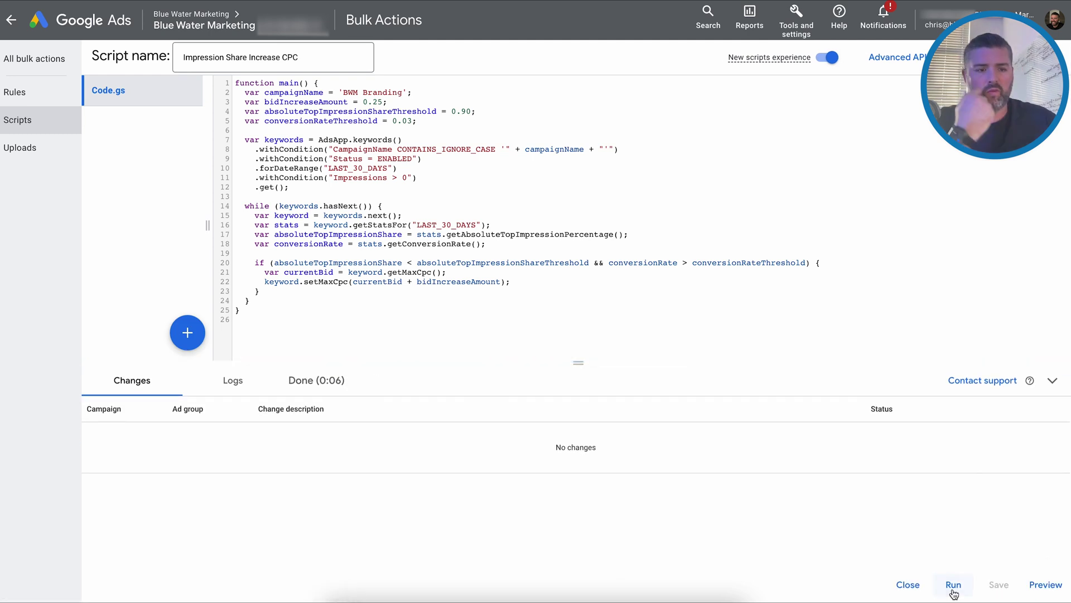
- Run the script and open its log, highlighting the TypeError about getAbsoluteTopImpressionPercentage at line 17
click(954, 590)
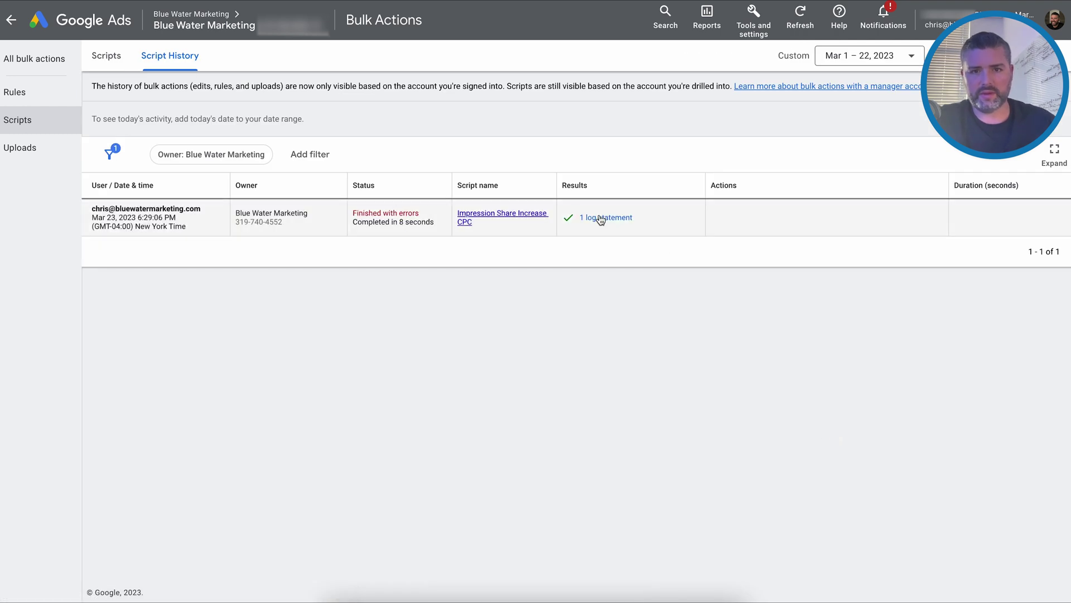
click(600, 218)
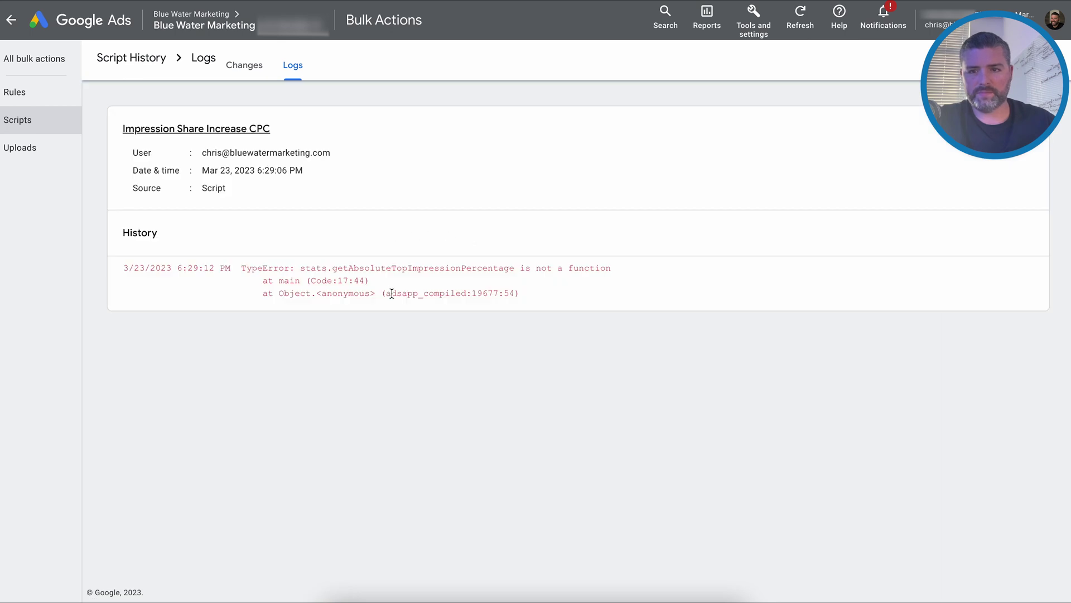
drag(265, 266, 621, 275)
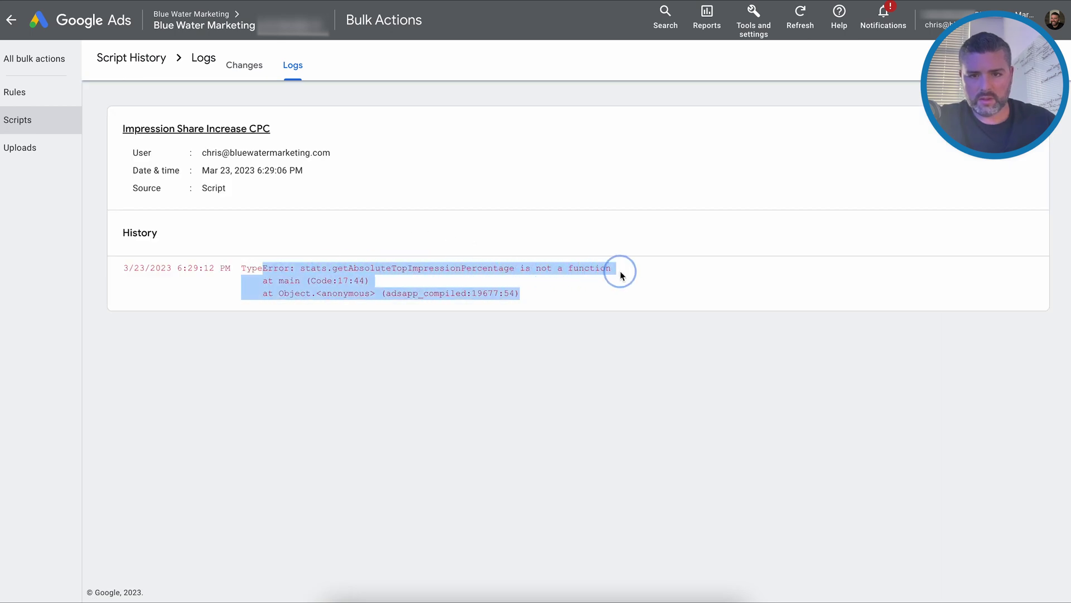
click(555, 362)
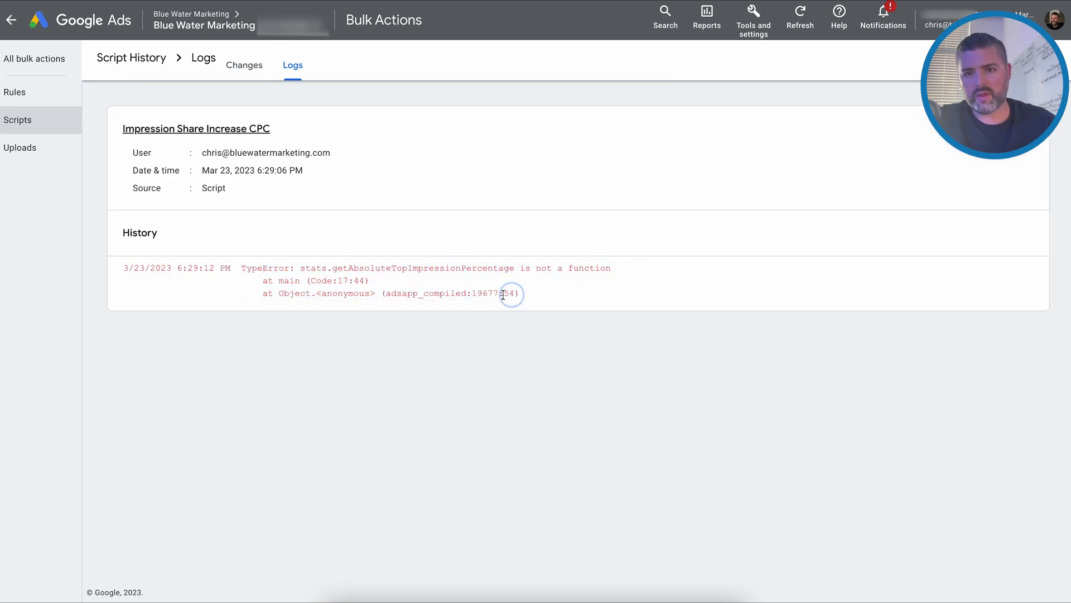
drag(511, 294, 216, 267)
click(269, 302)
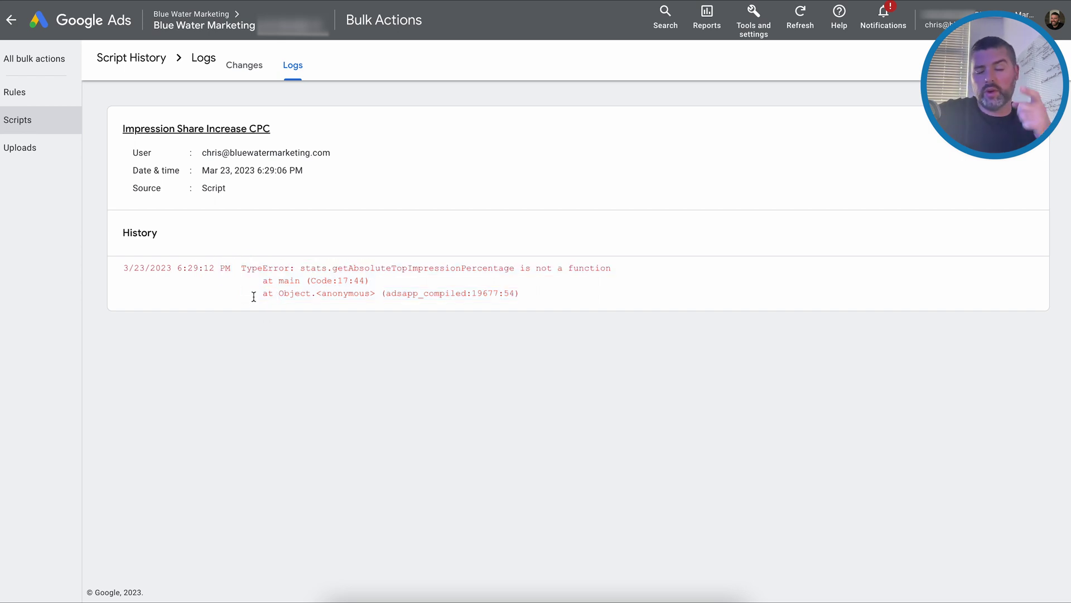